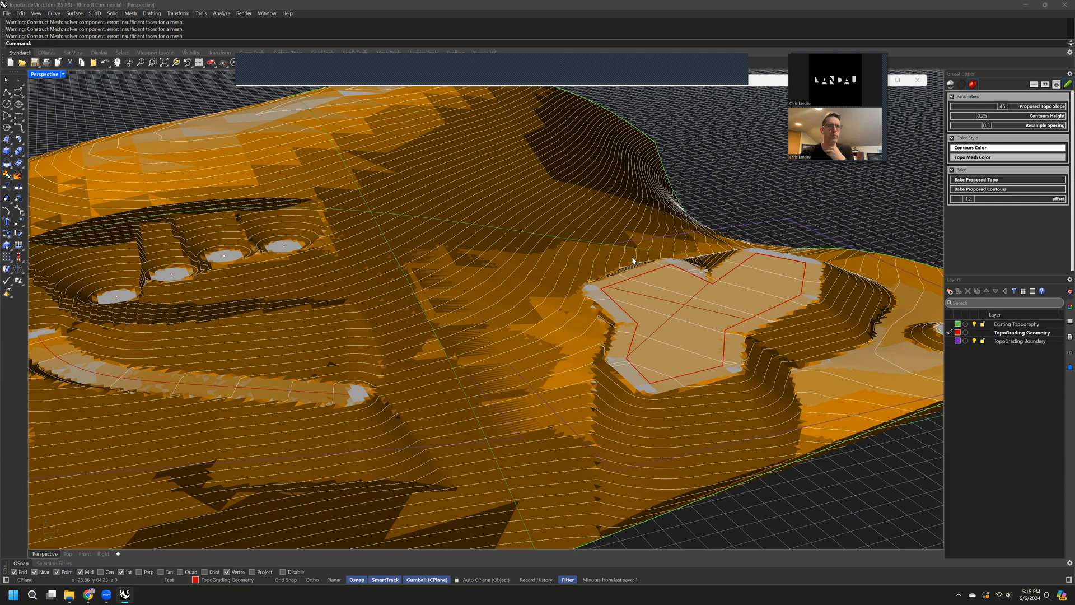
Step: Try removing the irregular polygonal pad surface from the grading geometry, and undo the deletion
right_drag(633, 261, 647, 281)
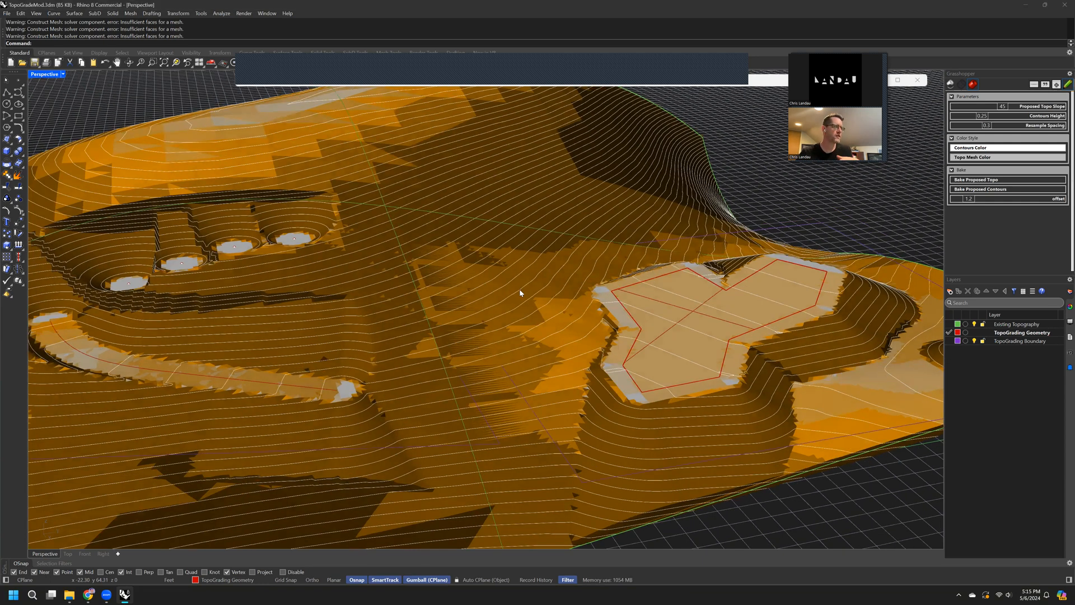
scroll(523, 293, down, 3)
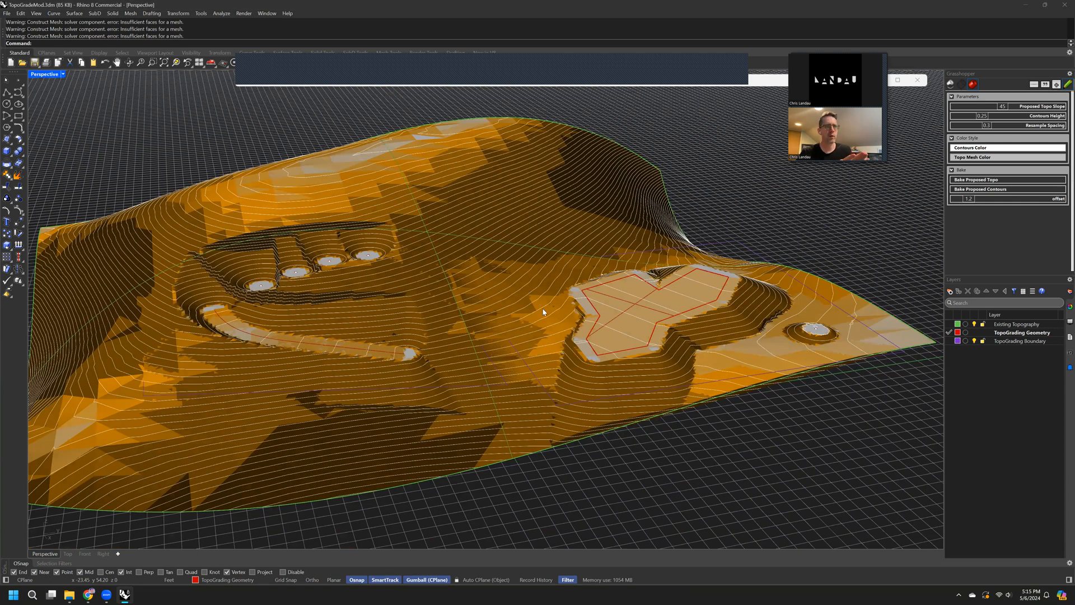
right_drag(565, 306, 562, 313)
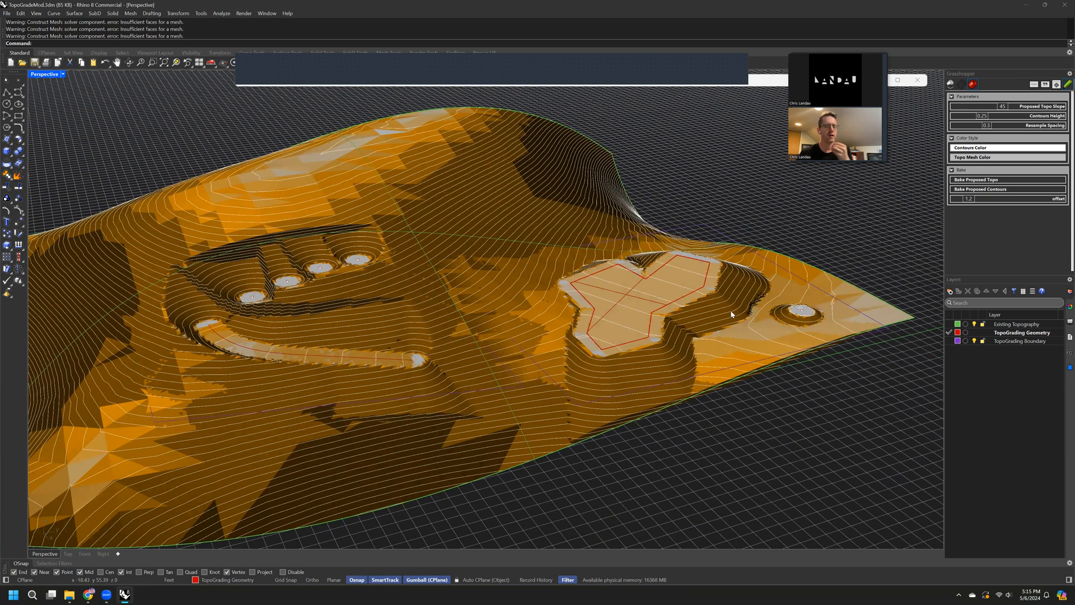
scroll(731, 315, up, 2)
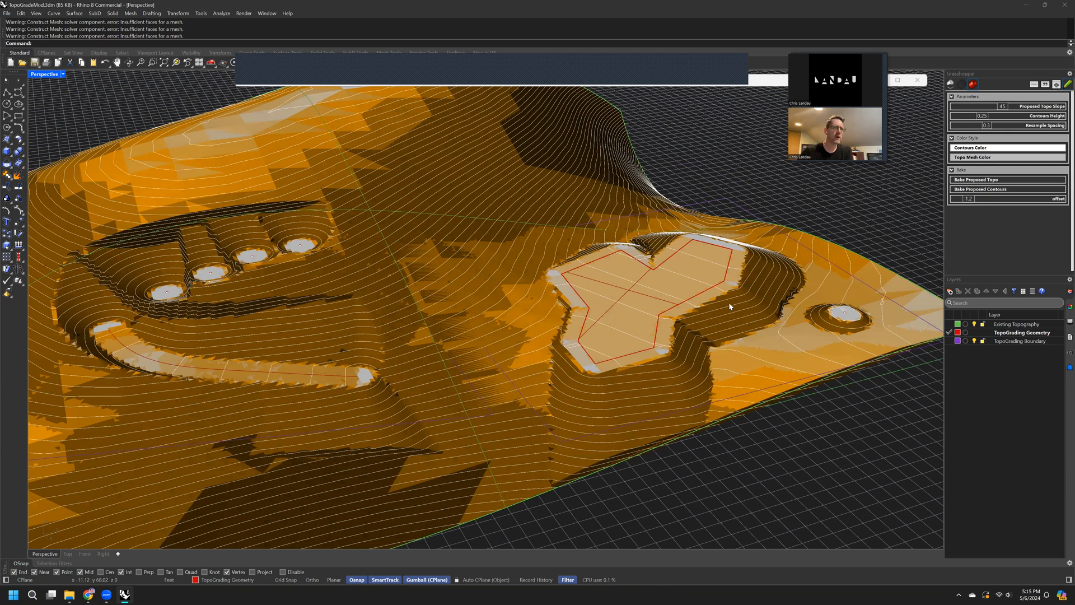
click(705, 291)
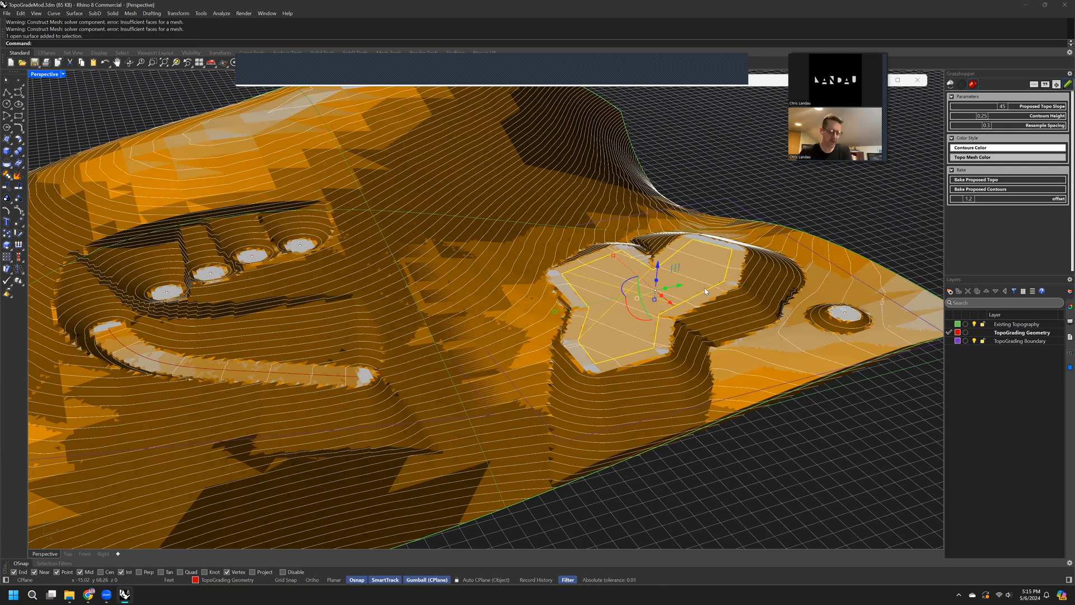
key(Delete)
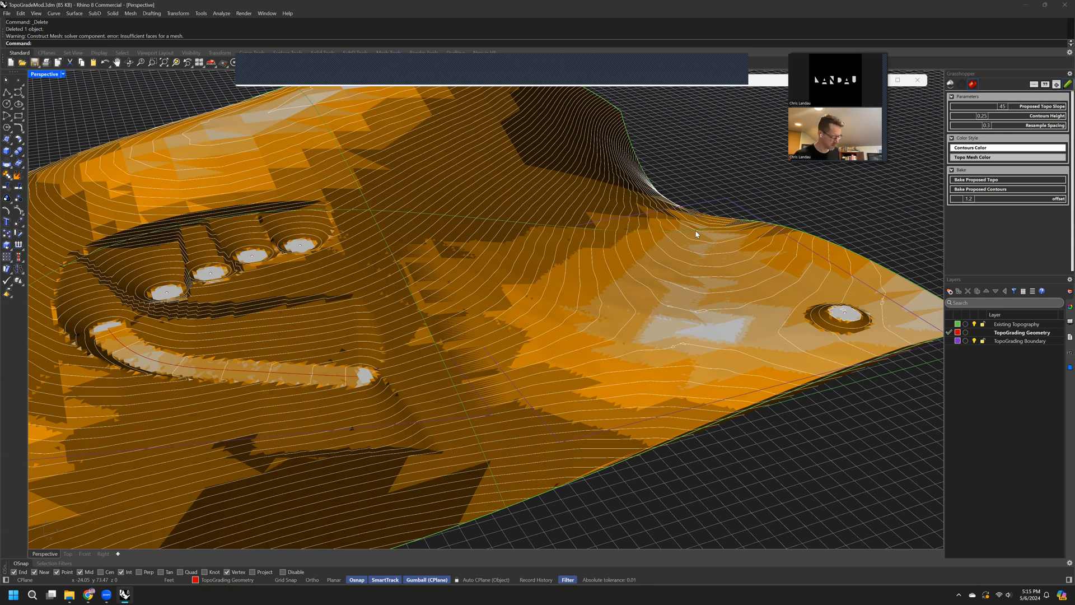
key(ctrl+z)
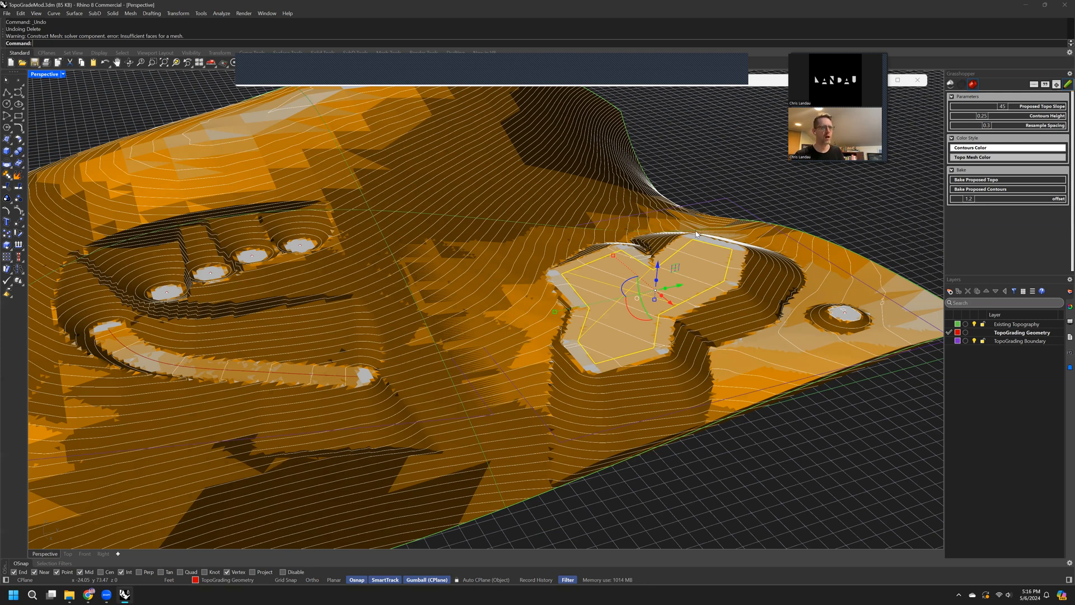
Step: Move the offset slider into the Parameters group below Resample Spacing and set the offset to 0.8
right_drag(696, 234, 697, 289)
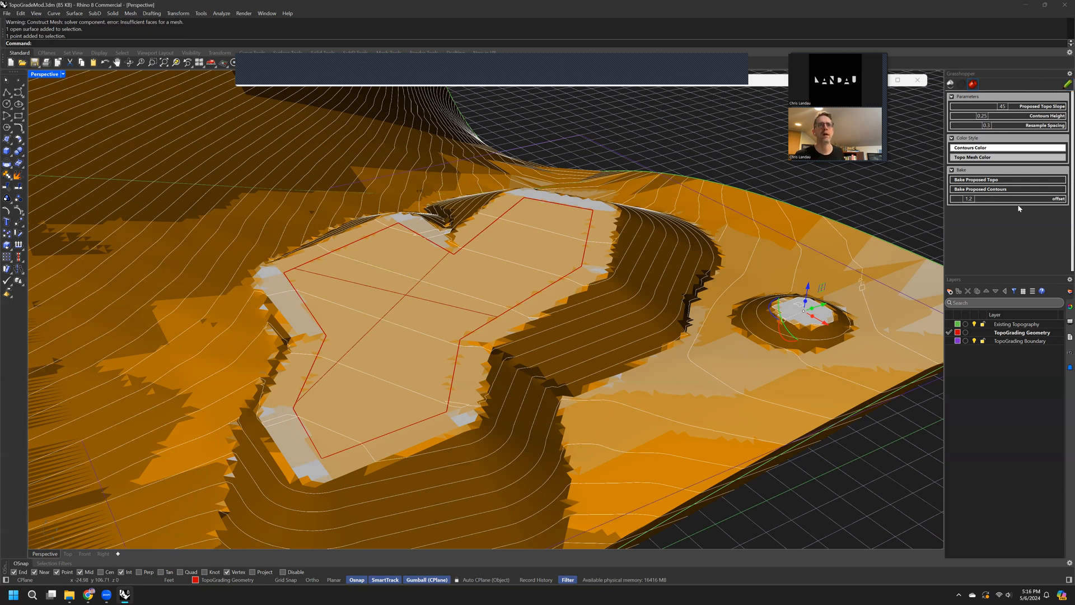
click(1068, 84)
drag(1000, 199, 998, 135)
click(1068, 84)
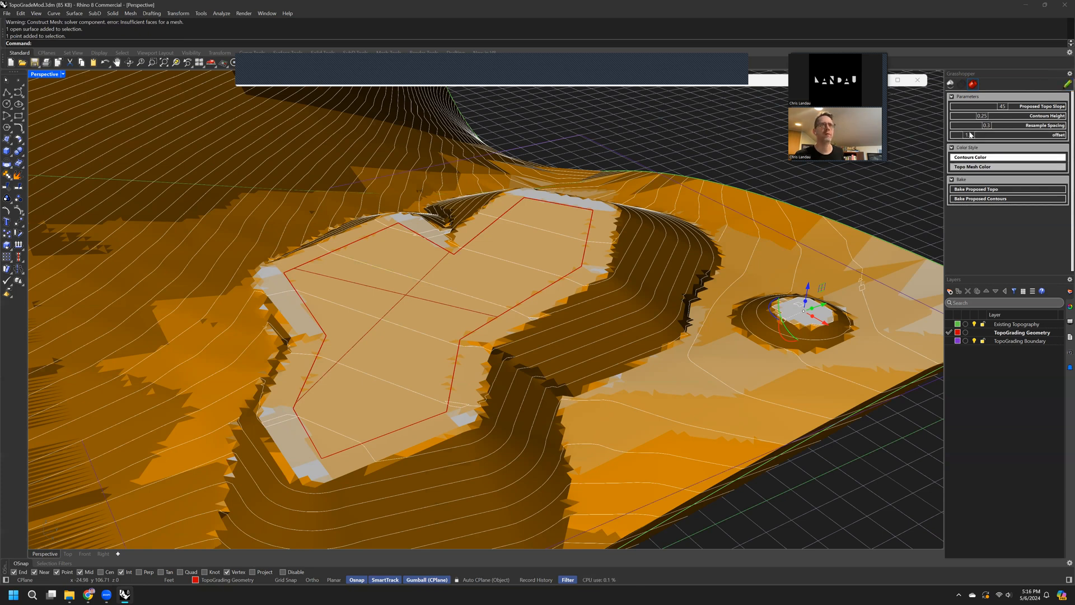
drag(969, 135, 969, 141)
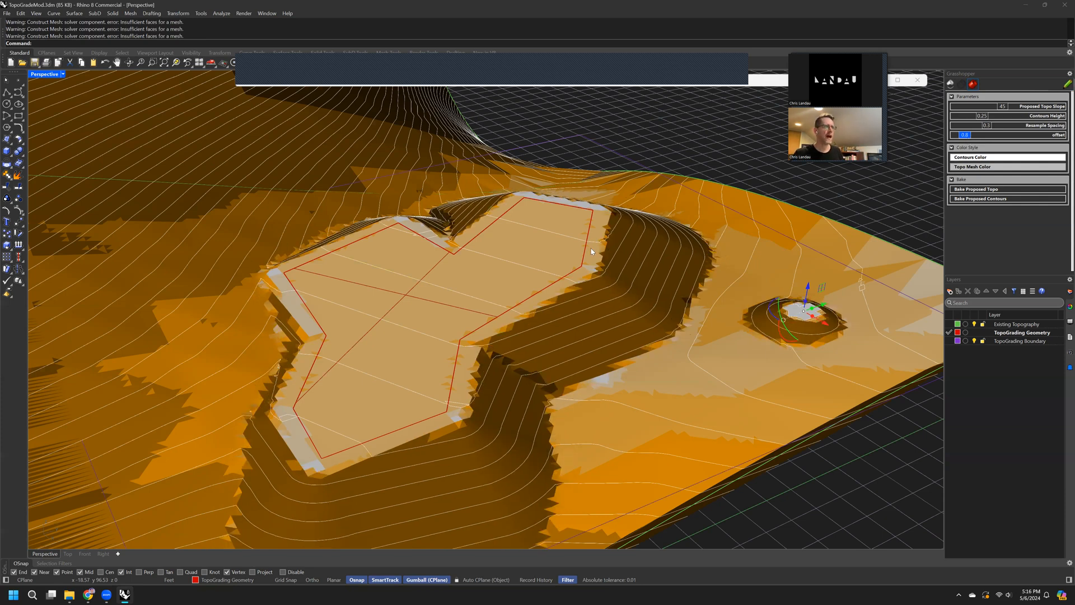
Step: Examine the graded slopes around the polygonal pad from several angles, including close up at its notched inner corner
right_drag(595, 256, 644, 281)
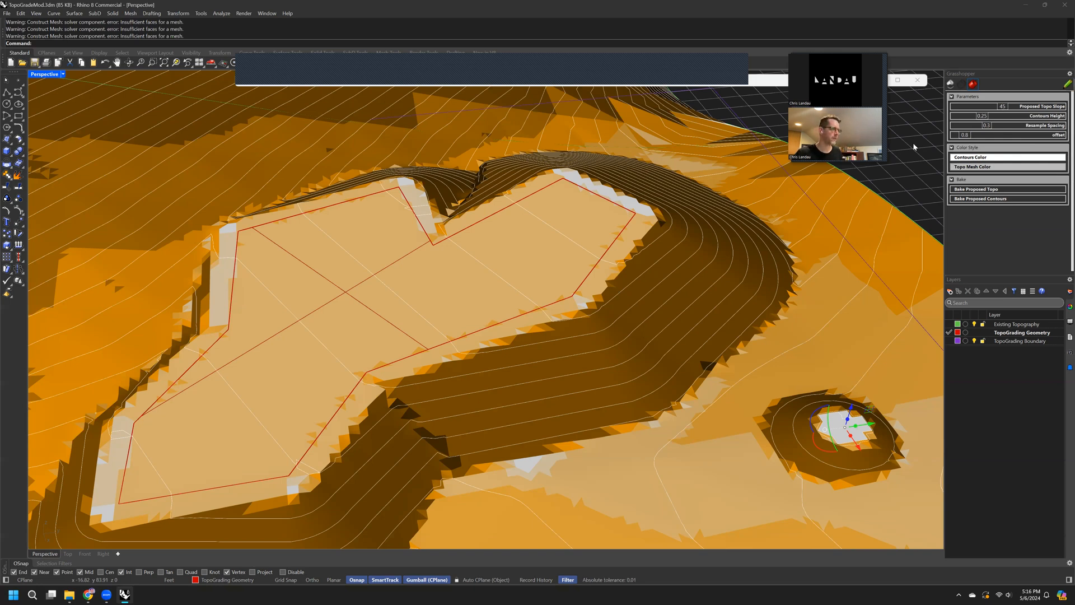
right_drag(666, 323, 661, 347)
scroll(661, 348, down, 5)
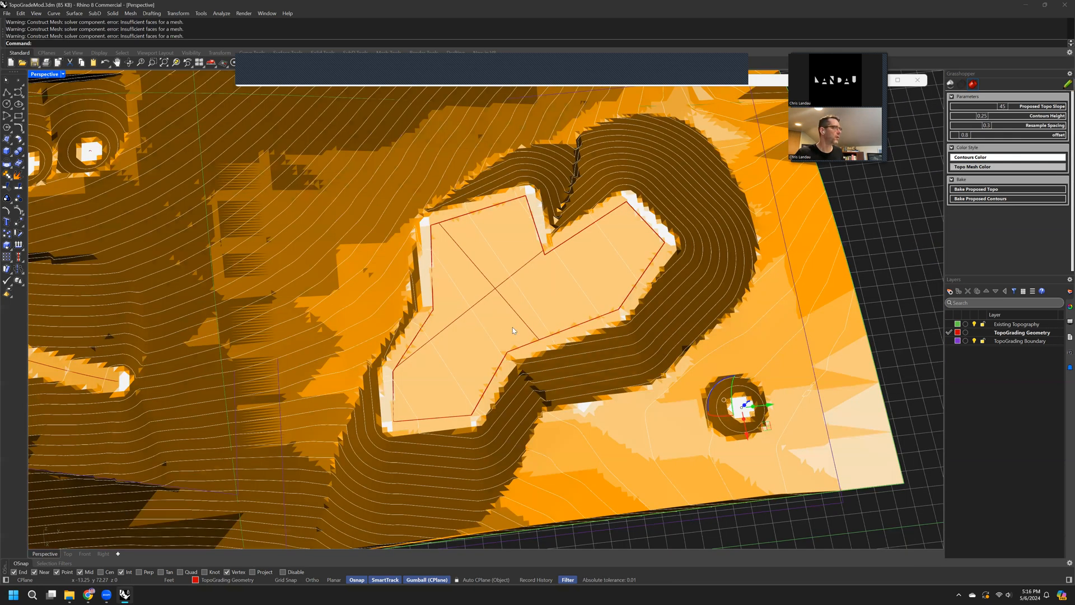
right_drag(512, 330, 527, 305)
scroll(527, 305, down, 5)
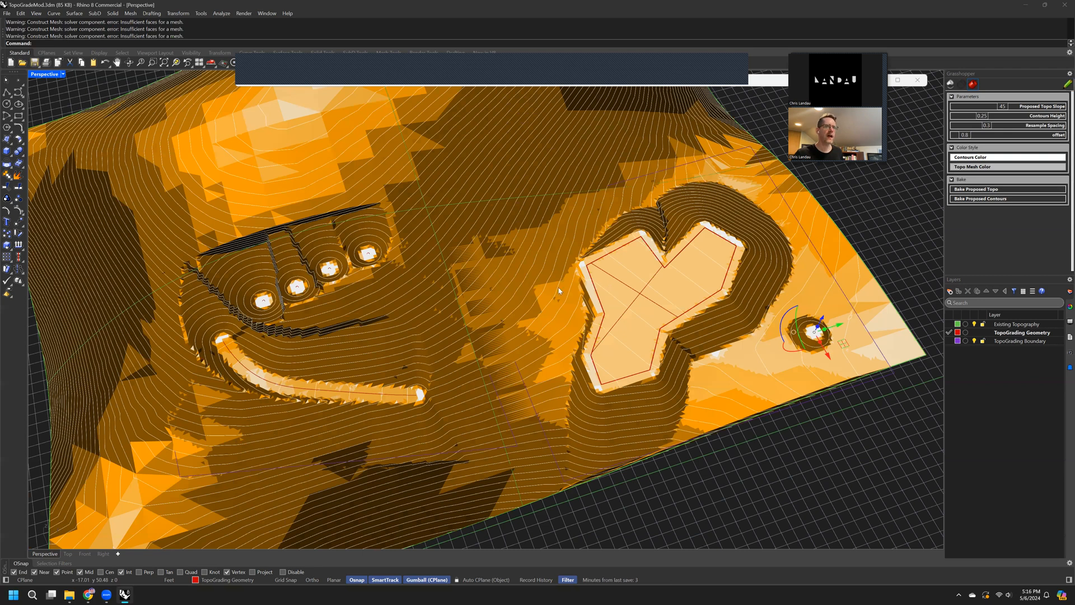
right_drag(529, 310, 617, 283)
scroll(617, 283, up, 2)
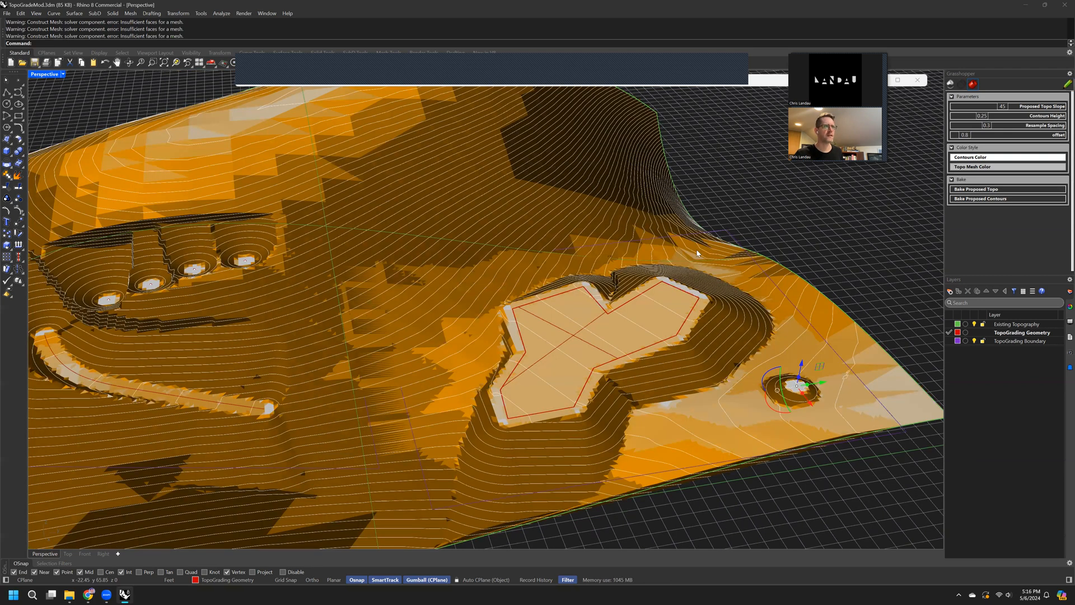
scroll(597, 323, up, 5)
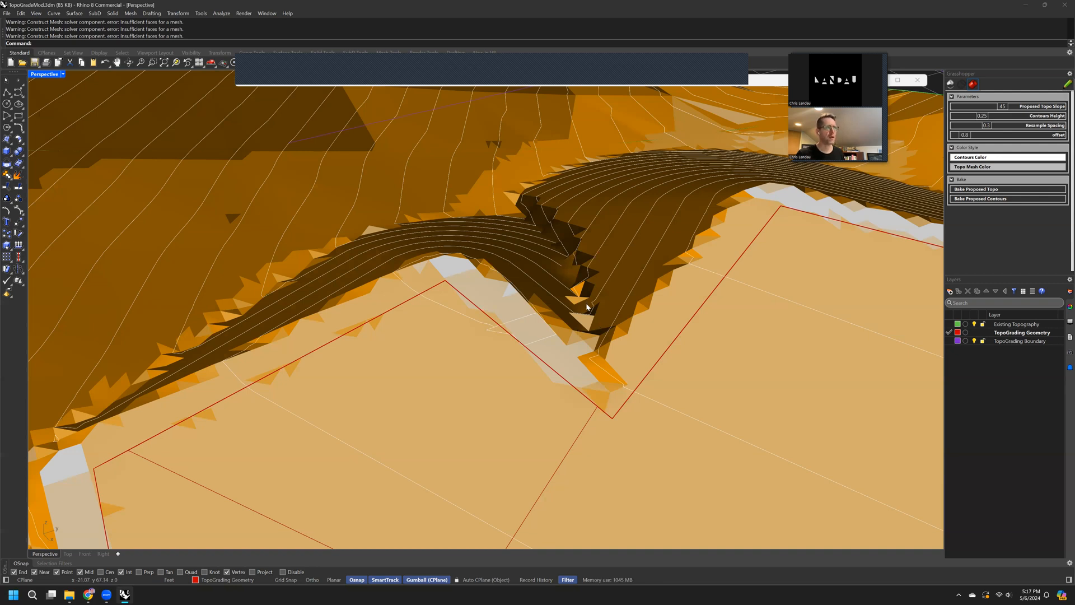
right_drag(584, 303, 664, 223)
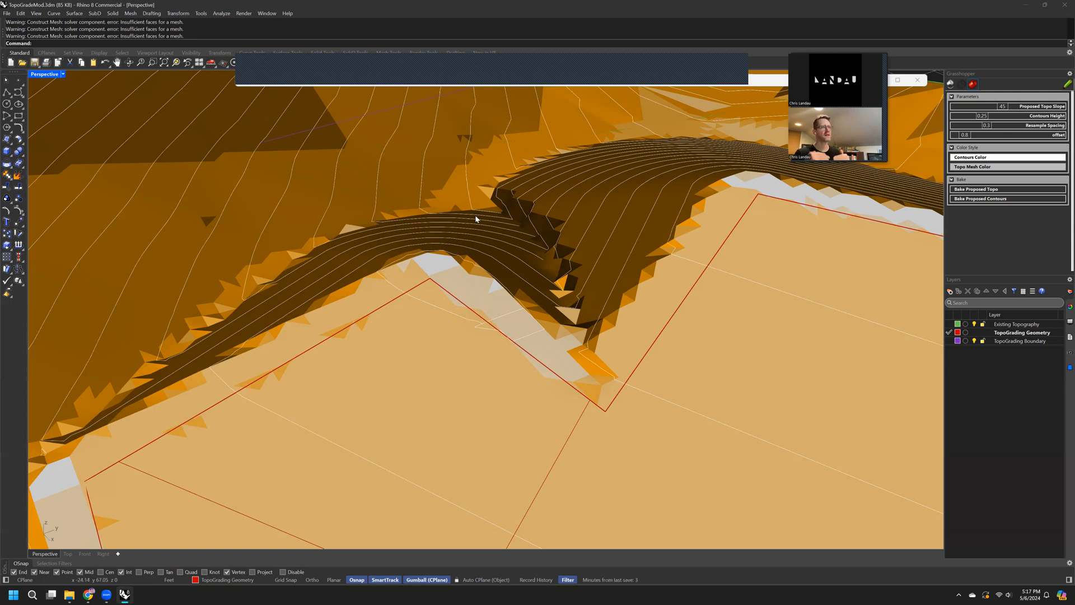
right_drag(476, 219, 583, 411)
scroll(594, 297, down, 3)
shift+right_drag(719, 354, 701, 253)
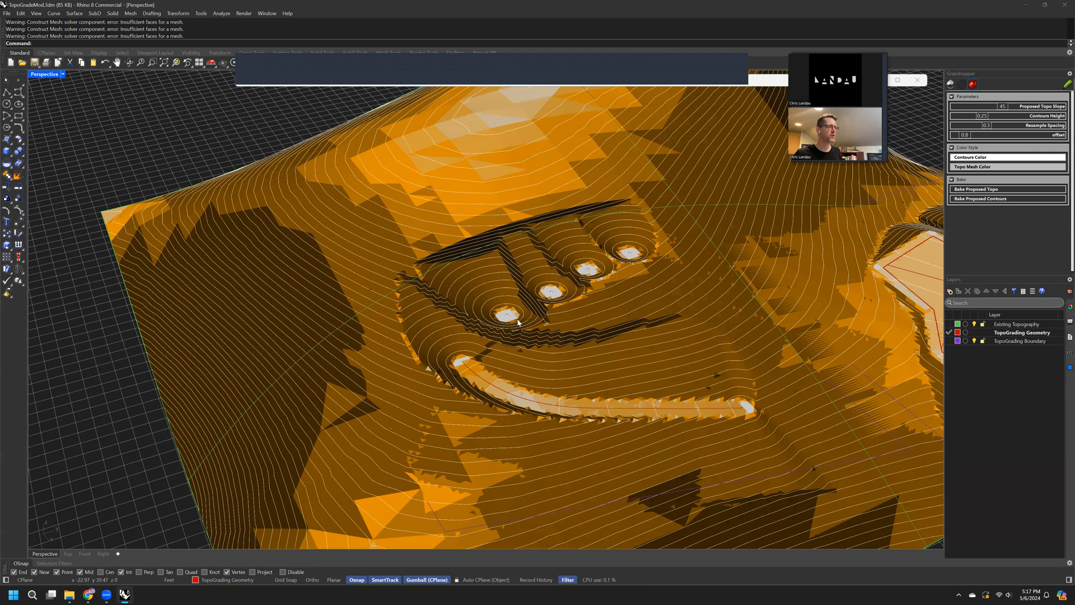
Step: Inspect the circular gradings around the row of four points and select the third point from the path's curved end
scroll(531, 302, up, 5)
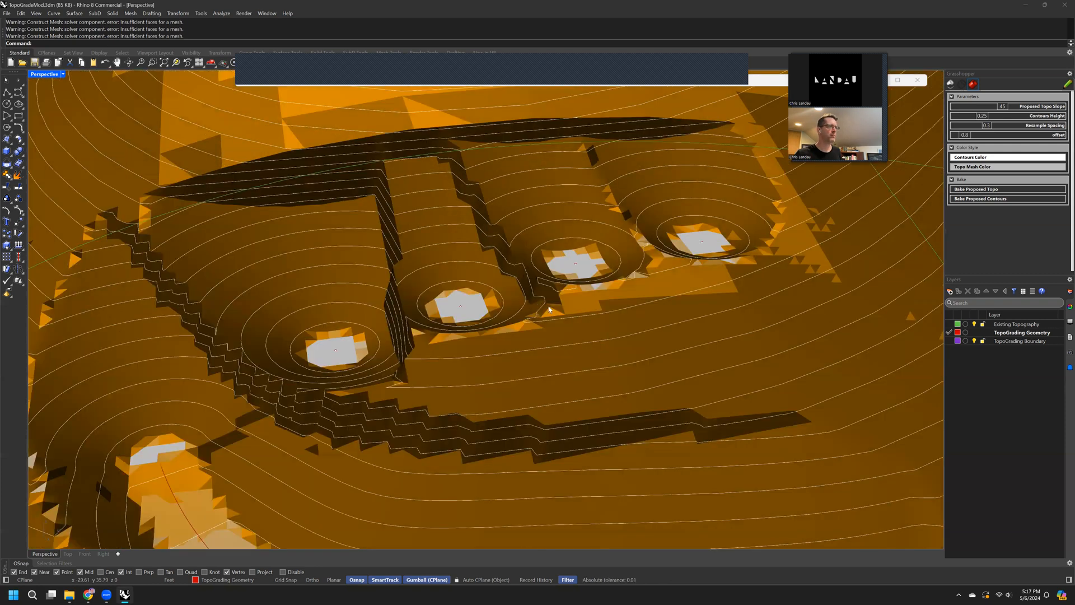
click(578, 270)
shift+right_drag(598, 320, 590, 325)
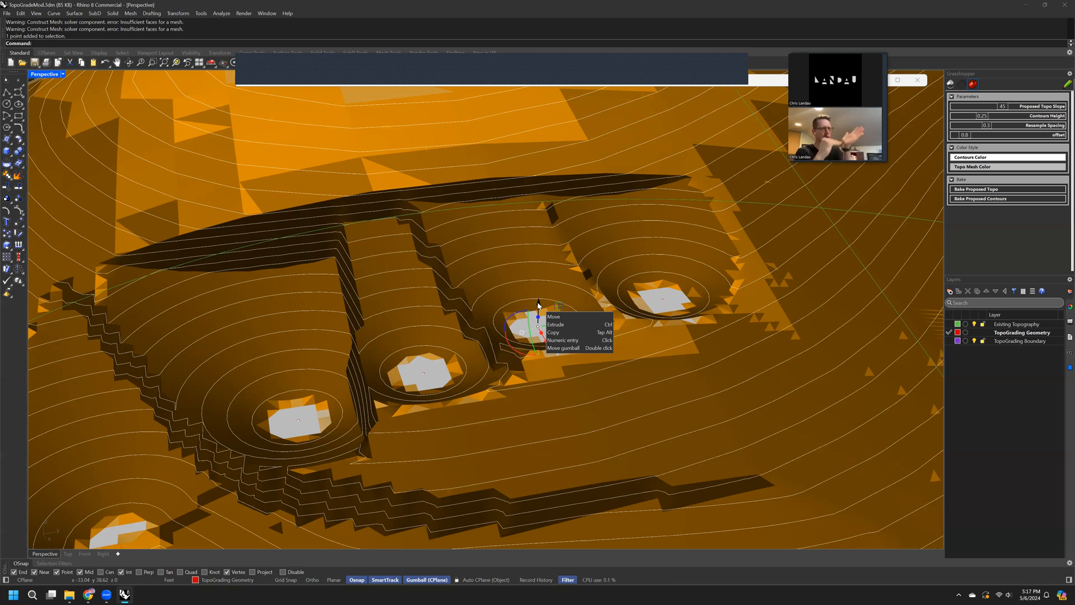
shift+right_drag(447, 298, 498, 257)
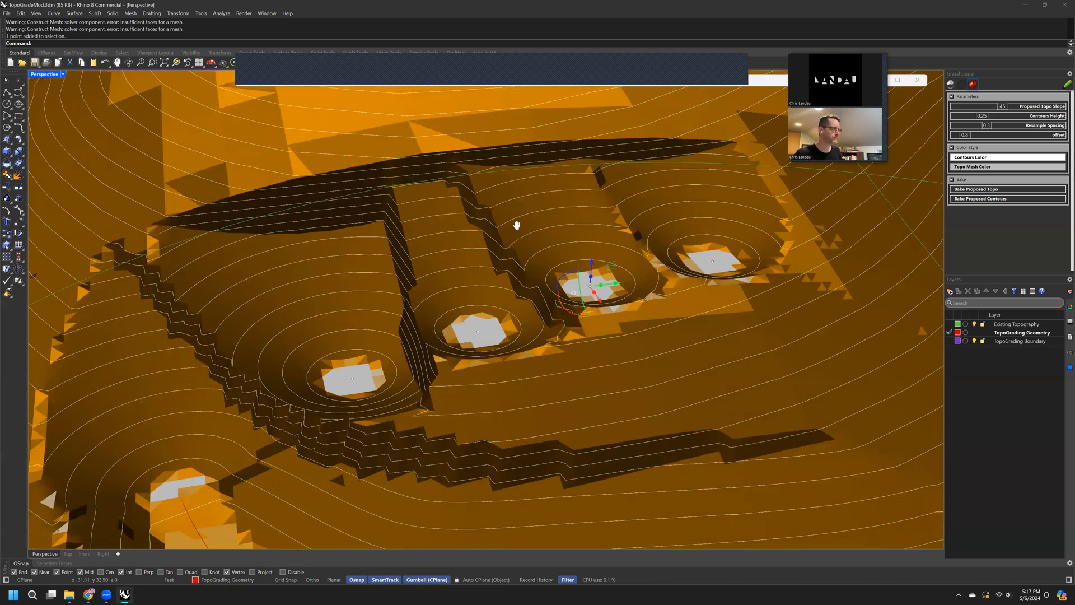
shift+right_drag(357, 372, 448, 250)
scroll(579, 311, down, 2)
Step: Raise the curved path line vertically by about 2.04 ft
shift+right_drag(774, 488, 640, 424)
click(638, 426)
right_drag(745, 450, 707, 436)
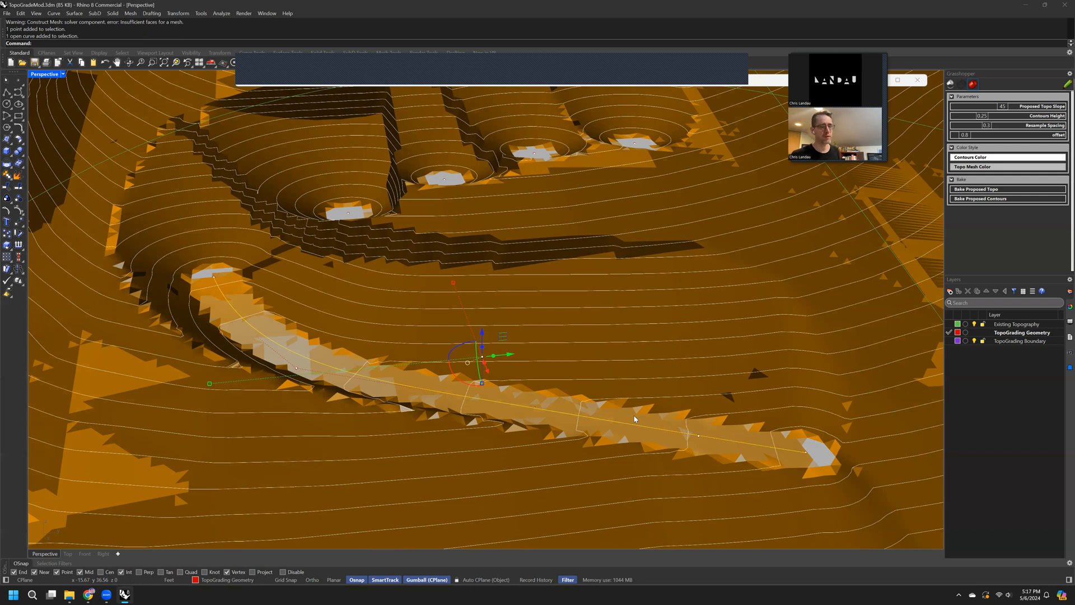
right_drag(635, 417, 348, 320)
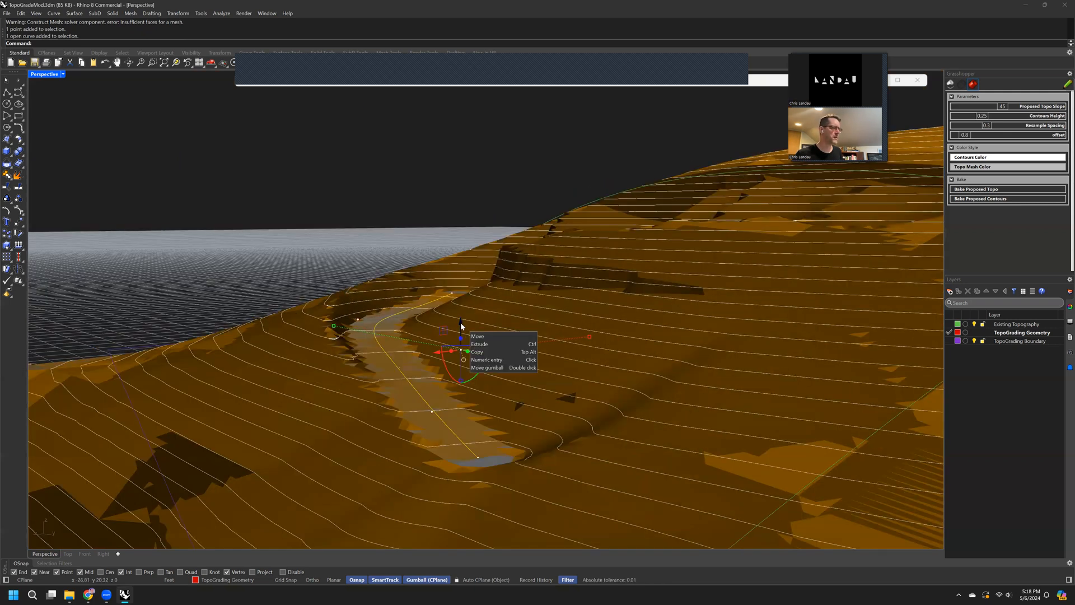
drag(461, 325, 460, 246)
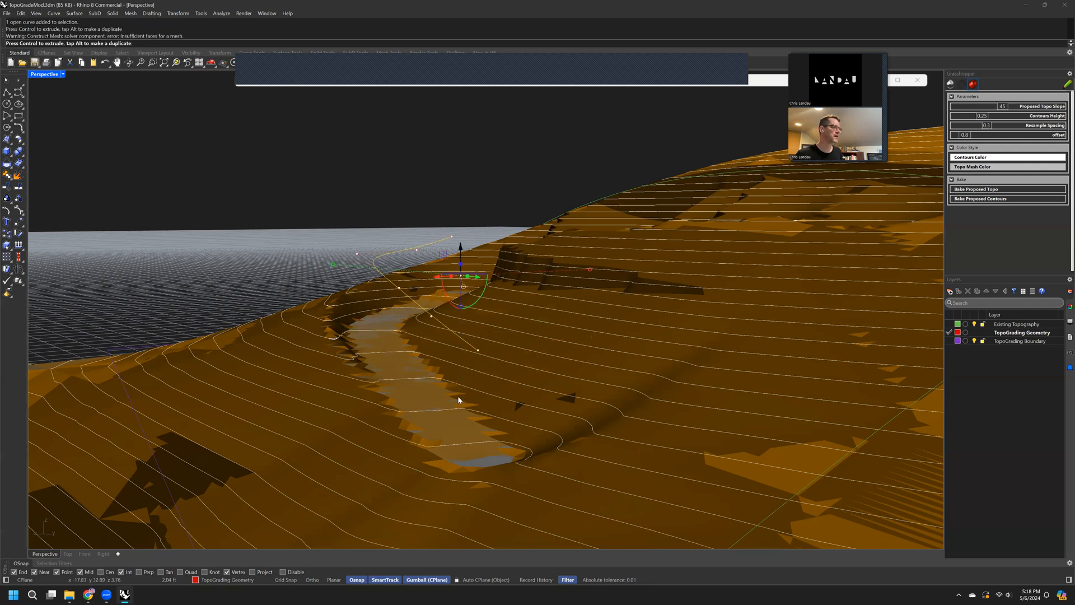
right_drag(458, 397, 448, 411)
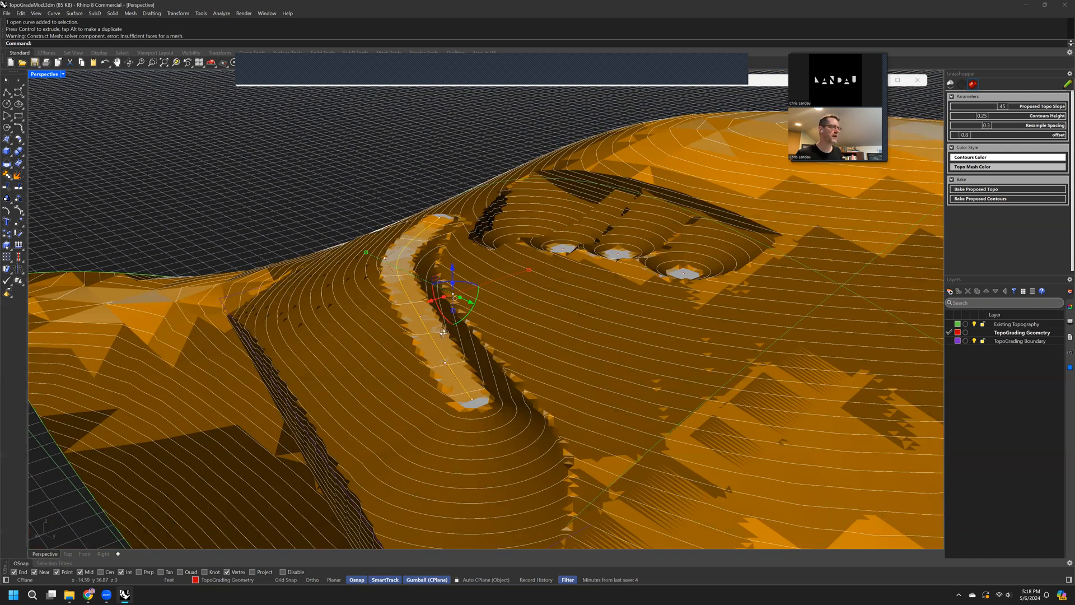
Step: Examine the regraded slopes where they meet the grading boundary curve, and undo the path curve's vertical move
right_drag(485, 248, 441, 276)
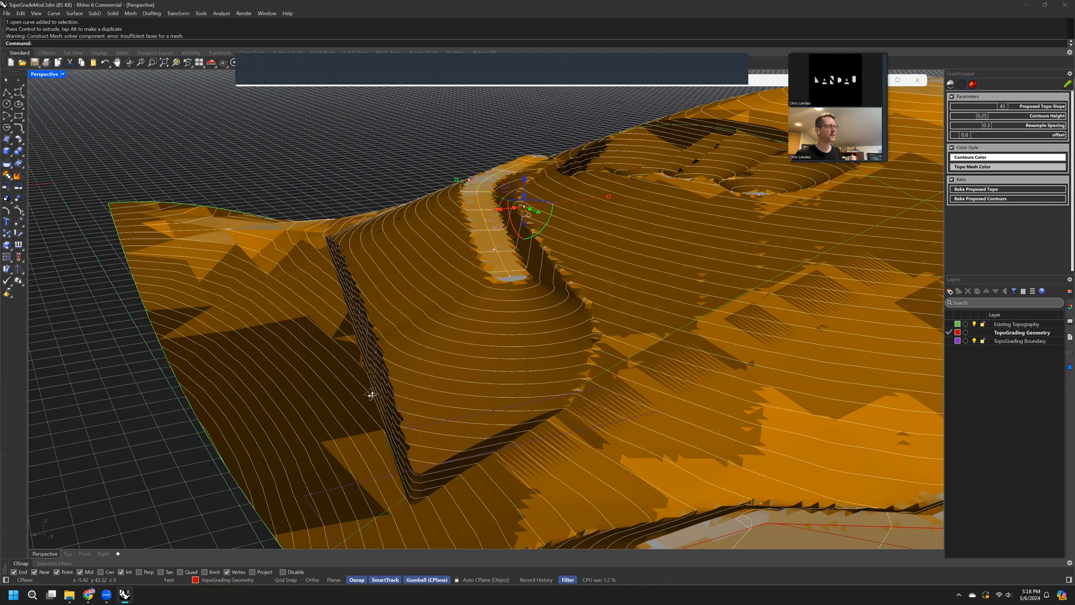
right_drag(355, 389, 423, 377)
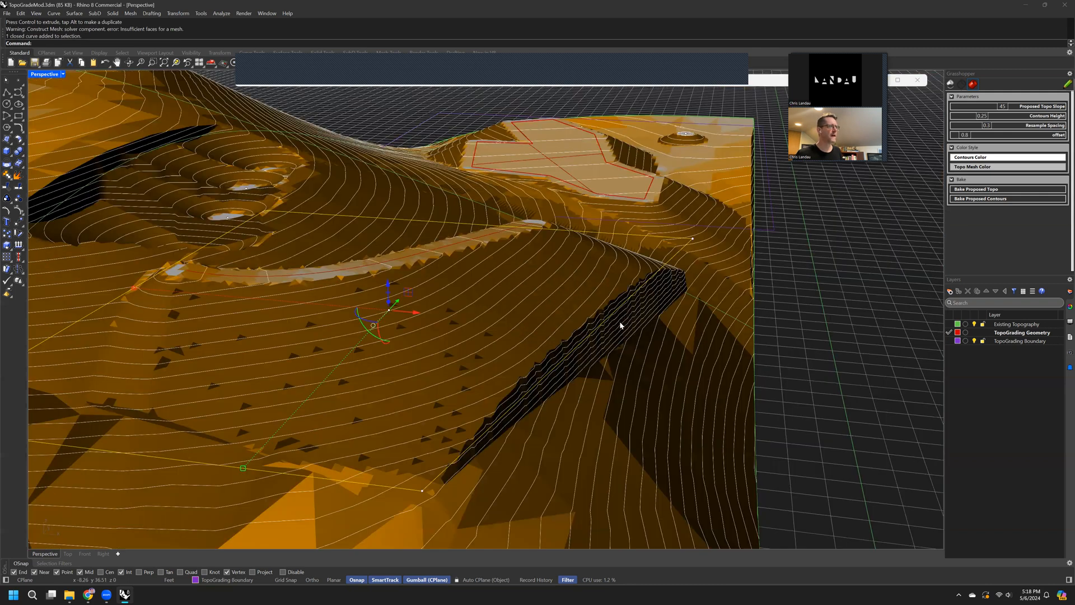
right_drag(621, 326, 614, 393)
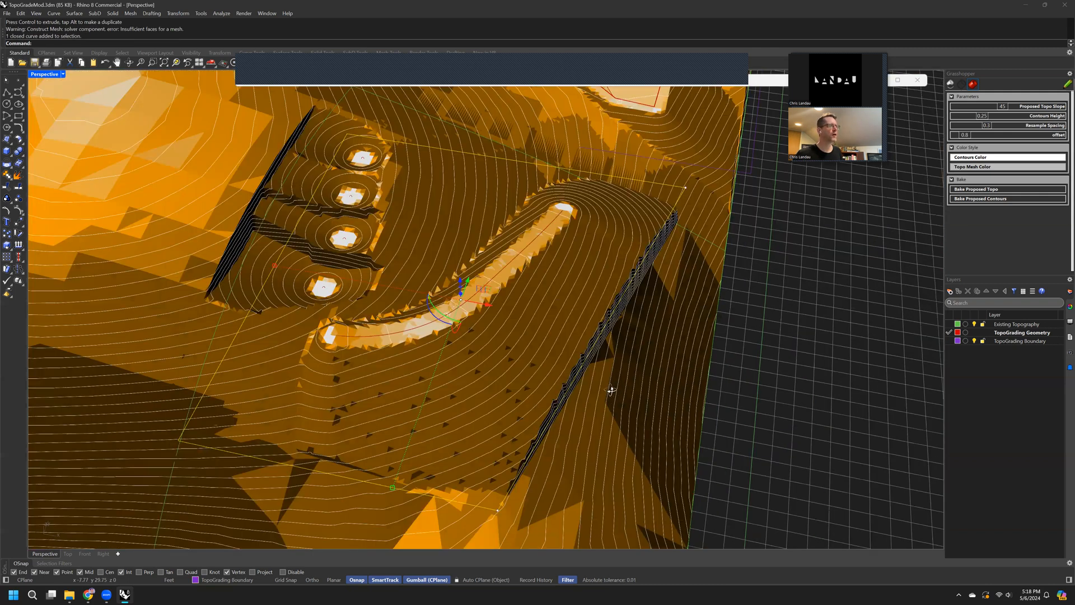
scroll(612, 391, down, 3)
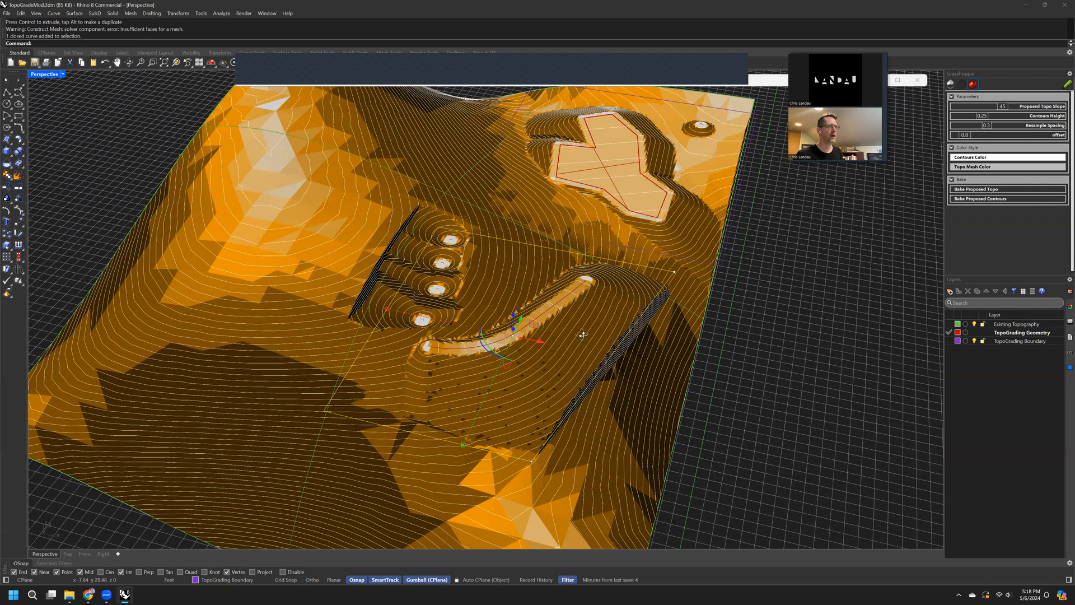
right_drag(662, 383, 606, 388)
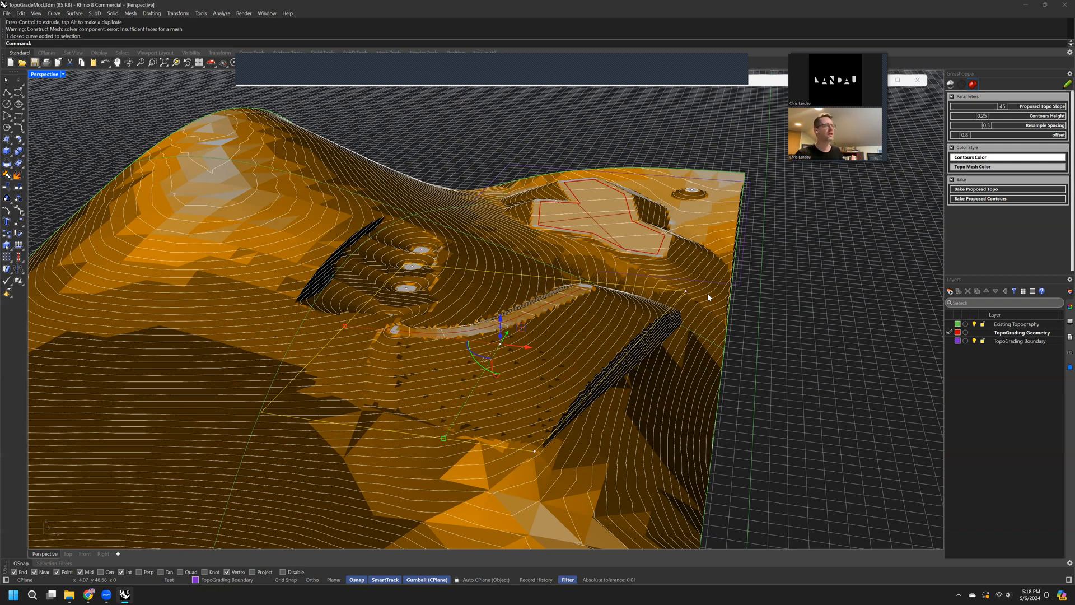
scroll(708, 297, up, 2)
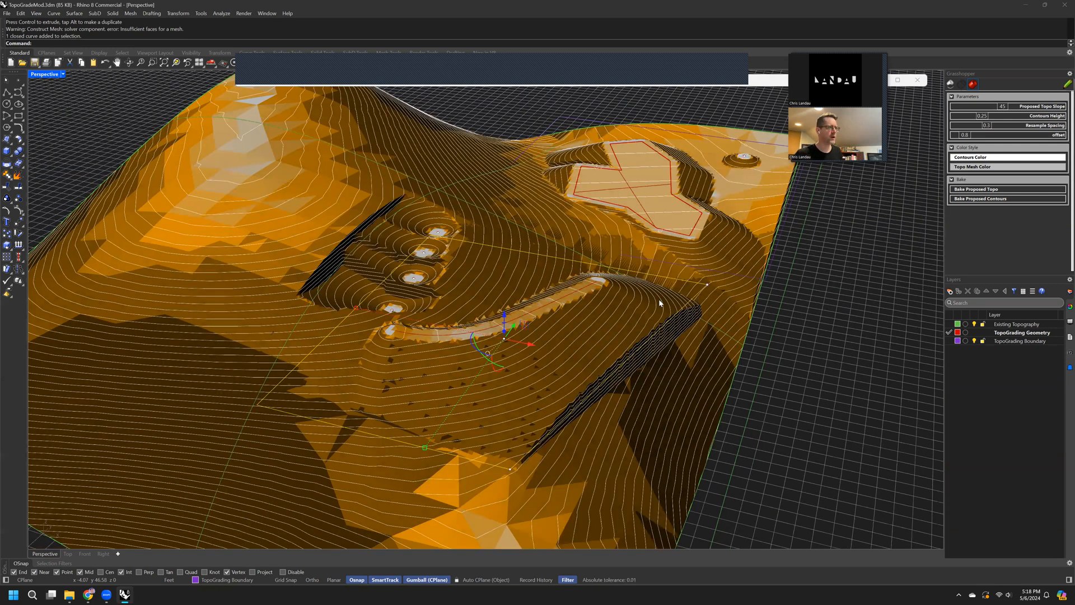
key(ctrl+z)
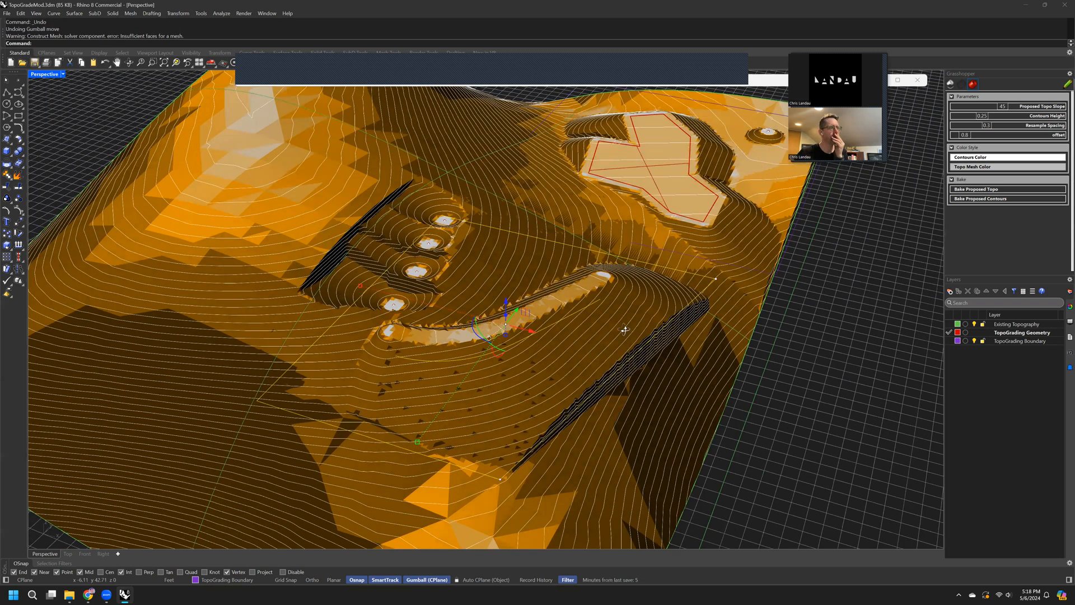
Step: Return to the Grasshopper definition and inspect the Existing Topography pipeline feeding the Add to Geo Set component
right_drag(580, 347, 510, 293)
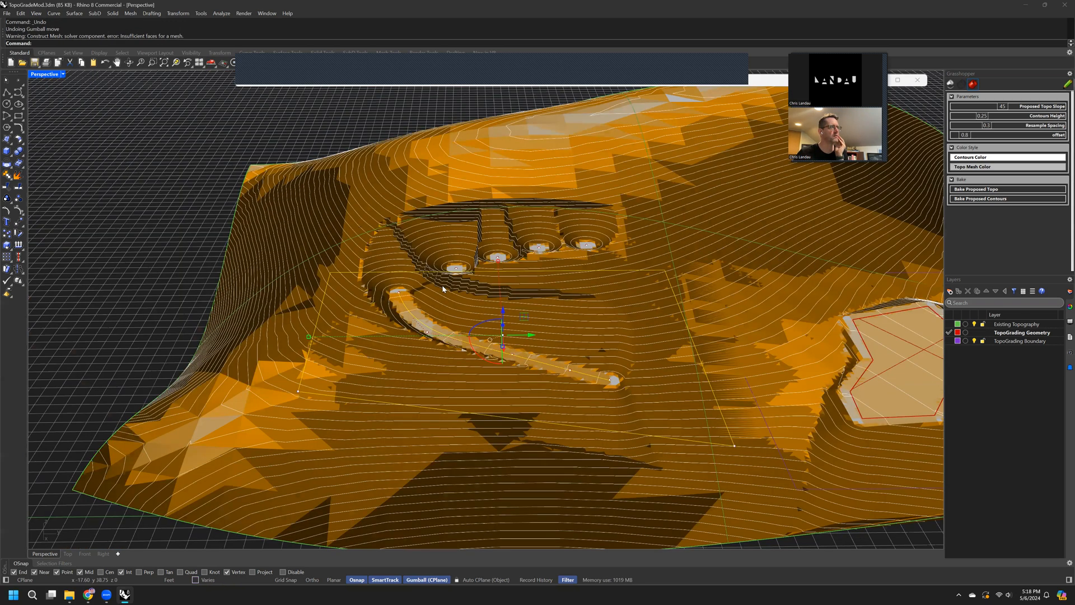
scroll(436, 310, down, 3)
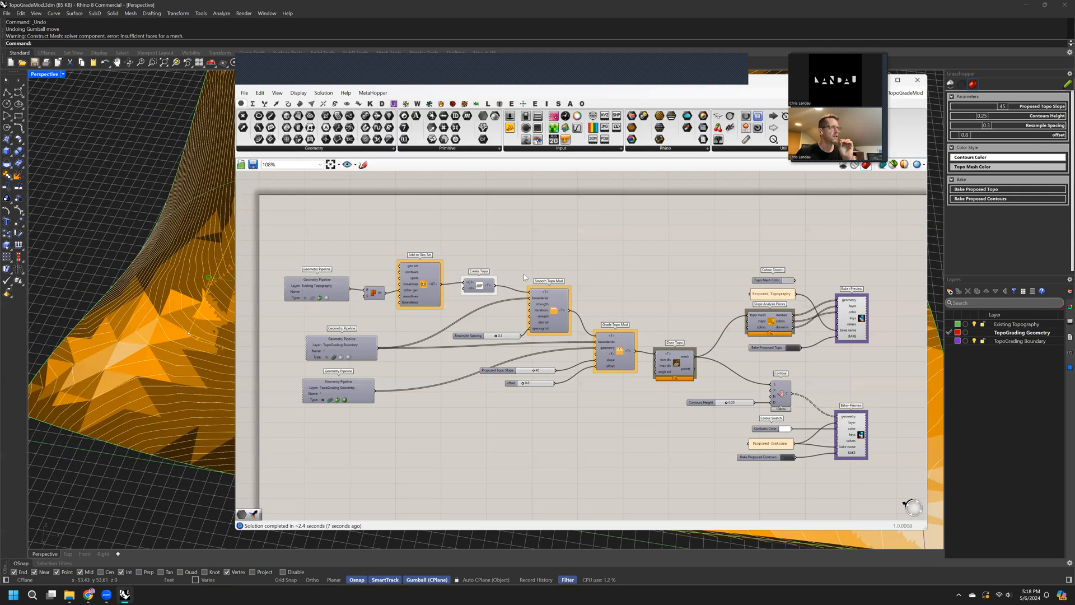
scroll(447, 314, up, 2)
drag(346, 283, 297, 280)
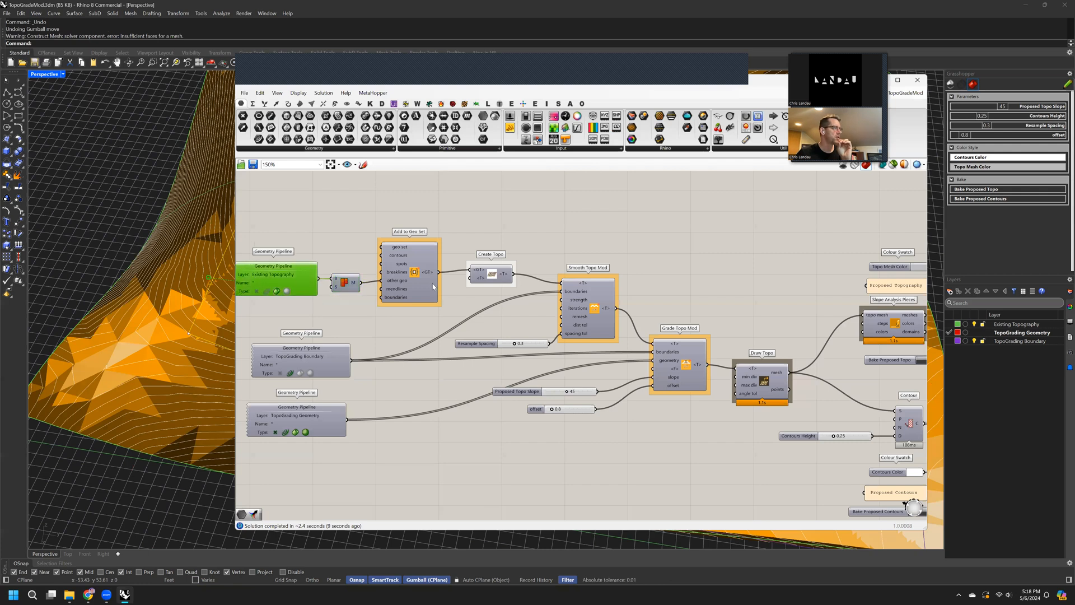
drag(415, 280, 416, 287)
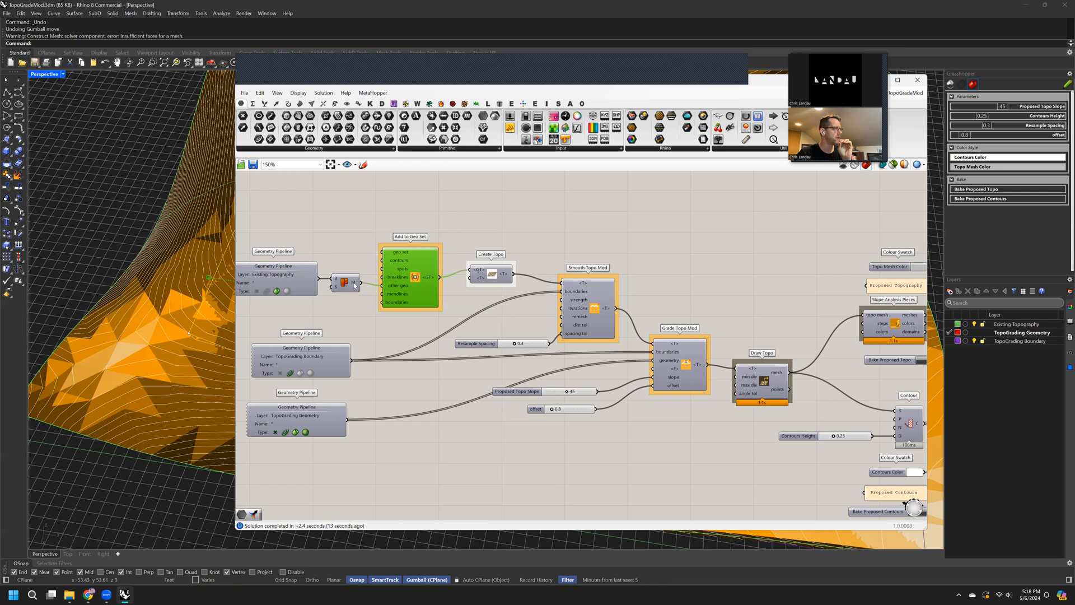
drag(287, 279, 291, 279)
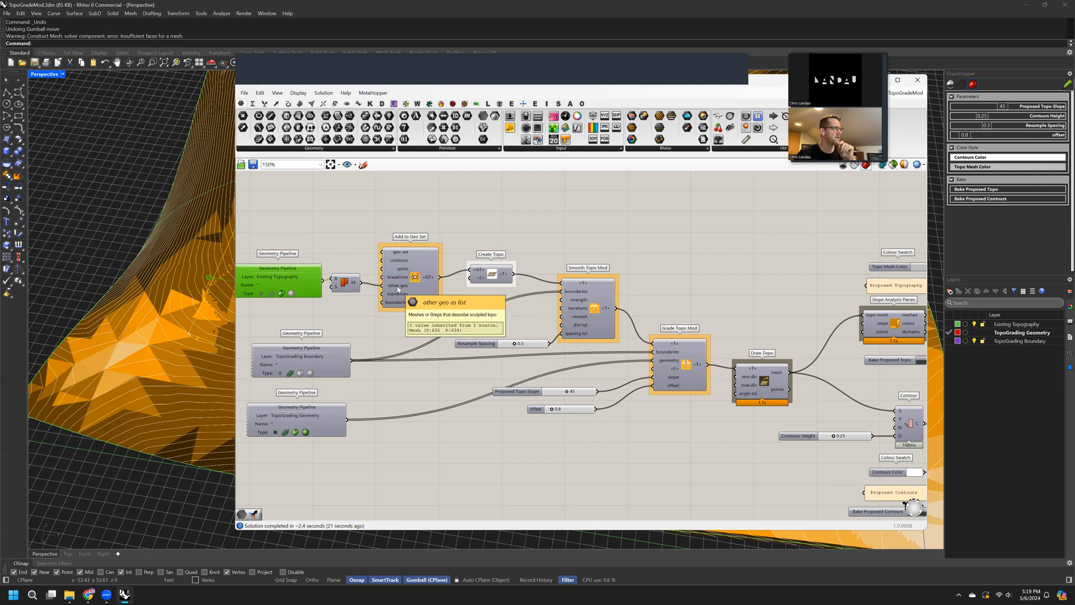
Step: Inspect the Create Topo and Smooth Topo Mod components, and select the grading boundary curve around the polygonal pad in the model
drag(490, 276, 497, 278)
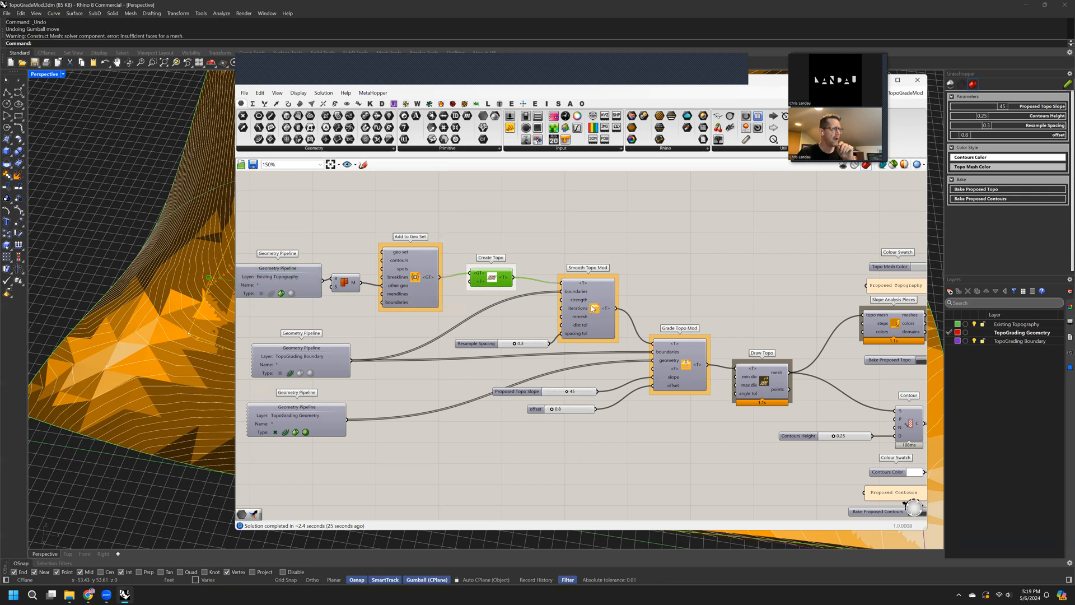
drag(589, 303, 592, 299)
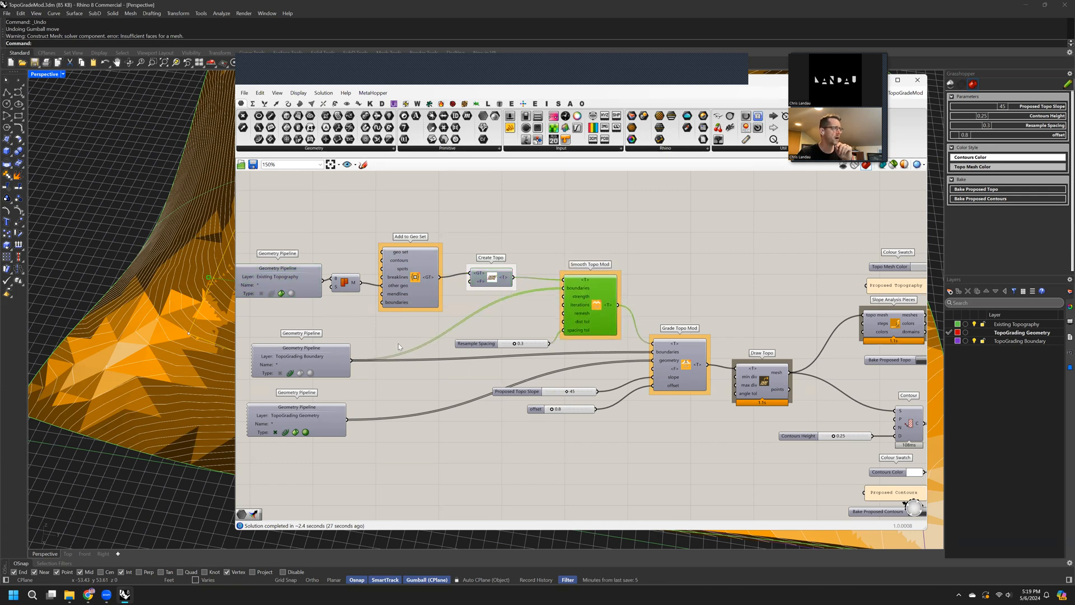
double_click(620, 84)
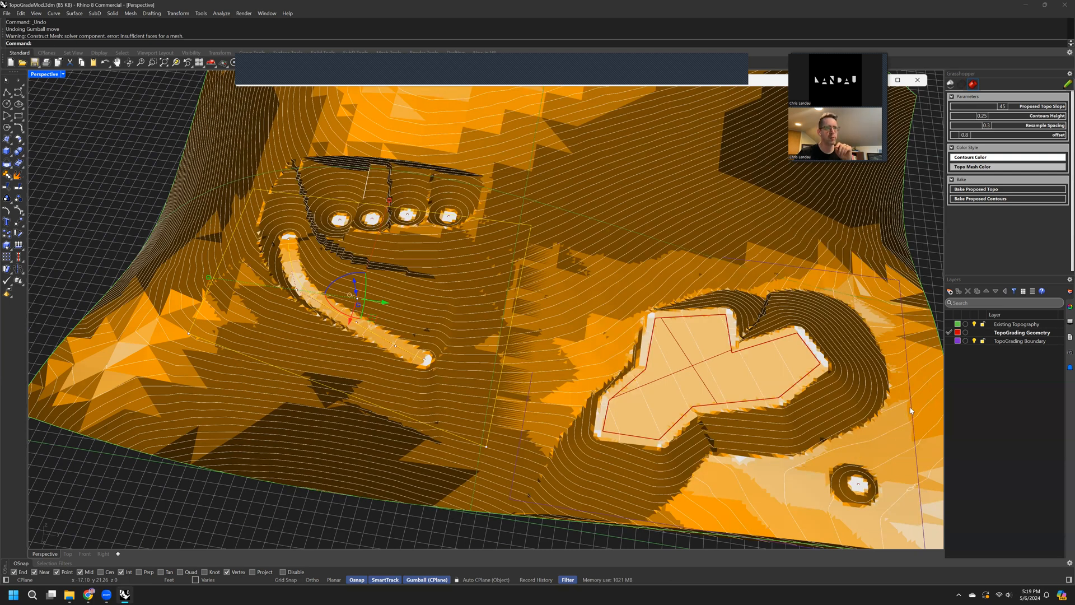
click(522, 290)
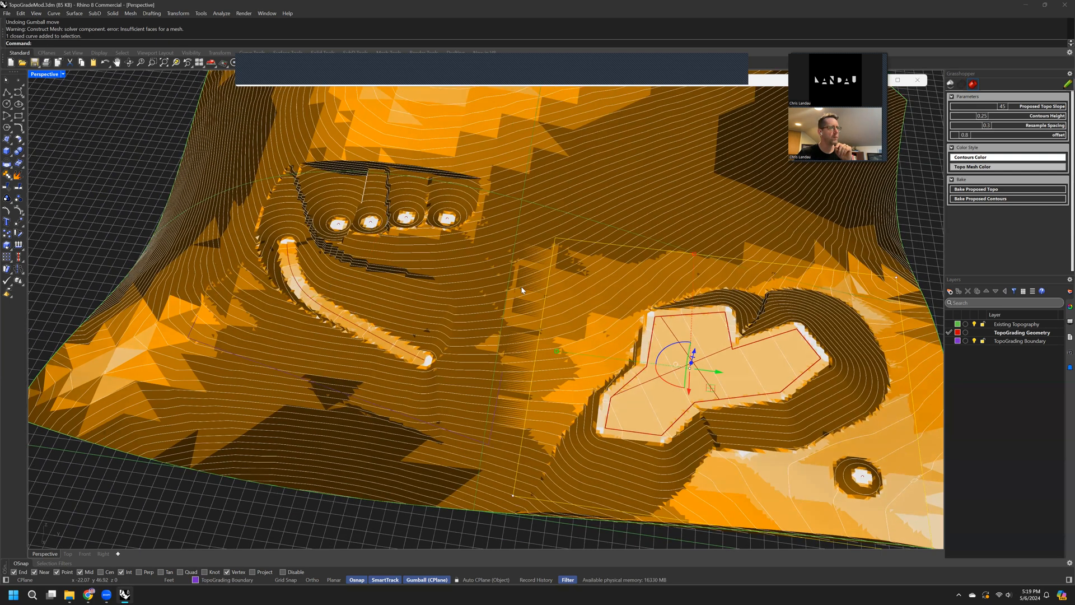
double_click(596, 79)
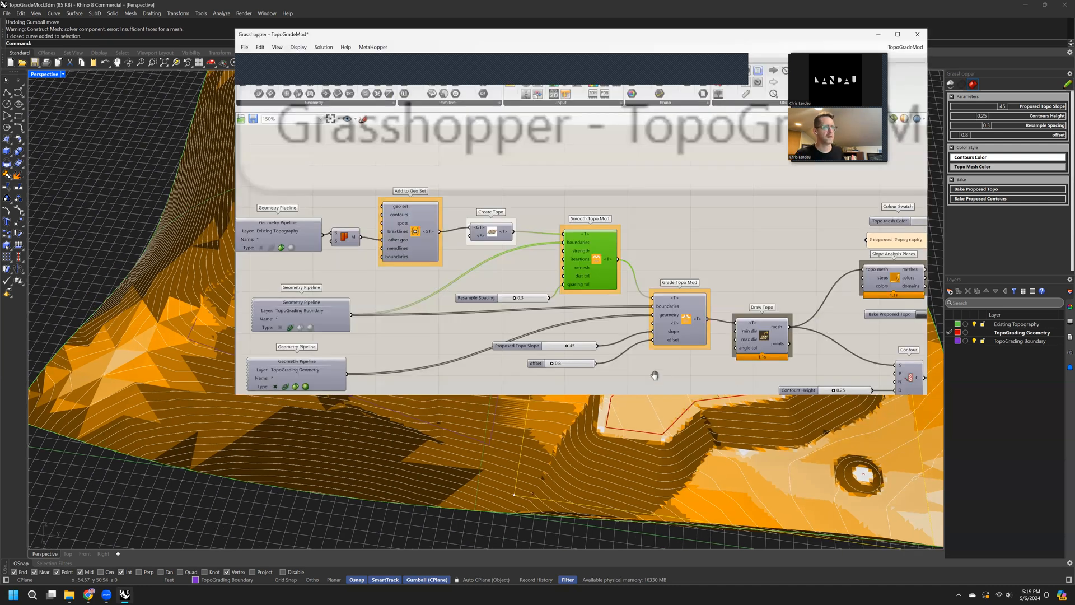
Step: Turn on the preview of the Draw Topo component and examine its dense mesh inside the grading boundaries
click(688, 306)
middle_click(688, 307)
click(706, 288)
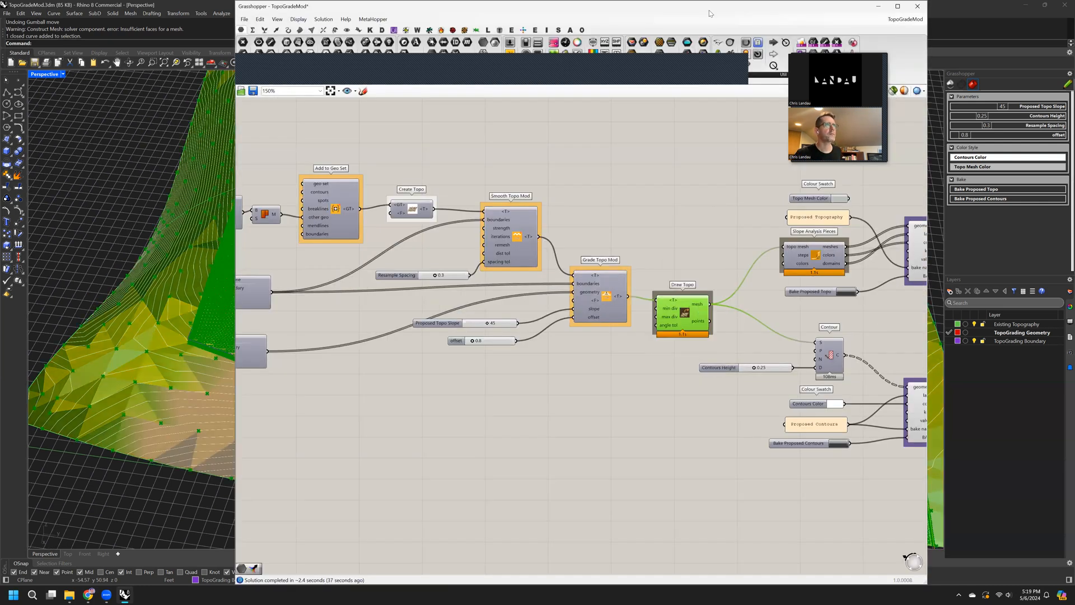
double_click(711, 6)
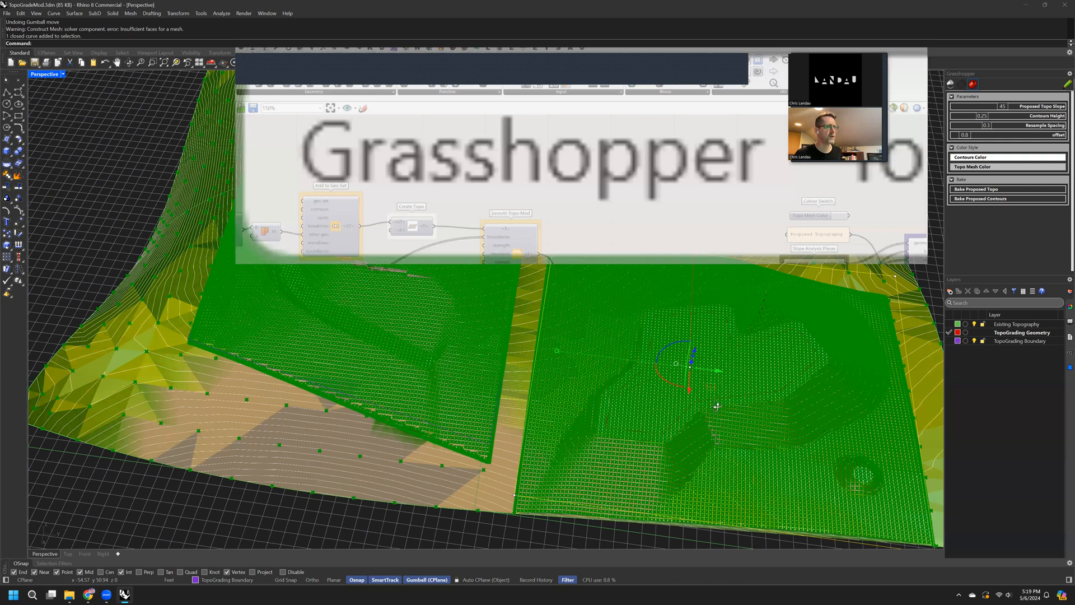
scroll(720, 421, up, 4)
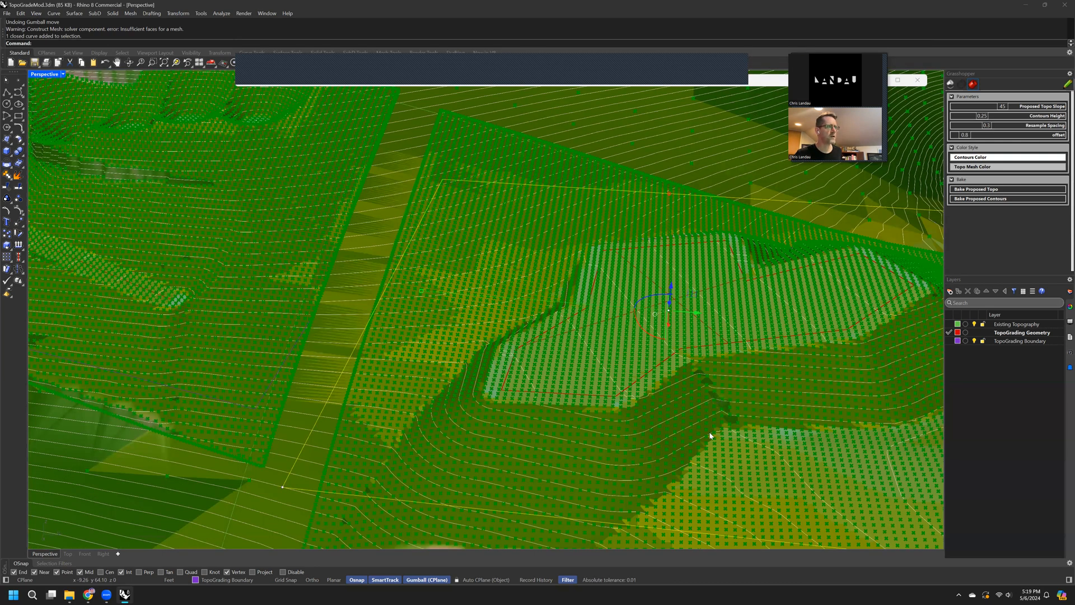
scroll(712, 435, up, 2)
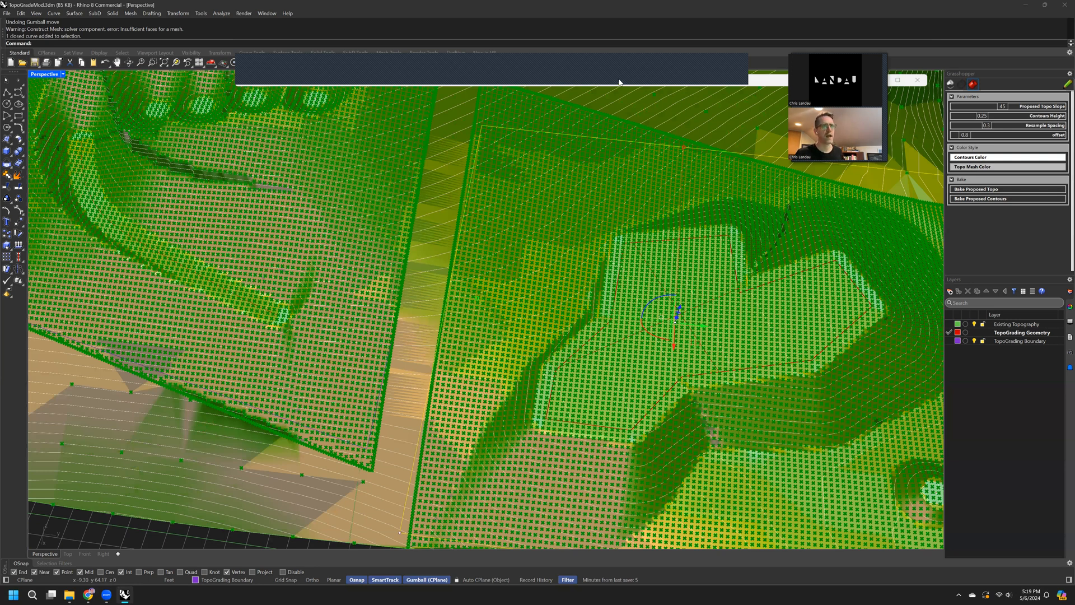
Step: Shift the Proposed Topo Slope and offset sliders slightly beside Grade Topo Mod, and trace the component's TopoGrading Geometry input
double_click(619, 82)
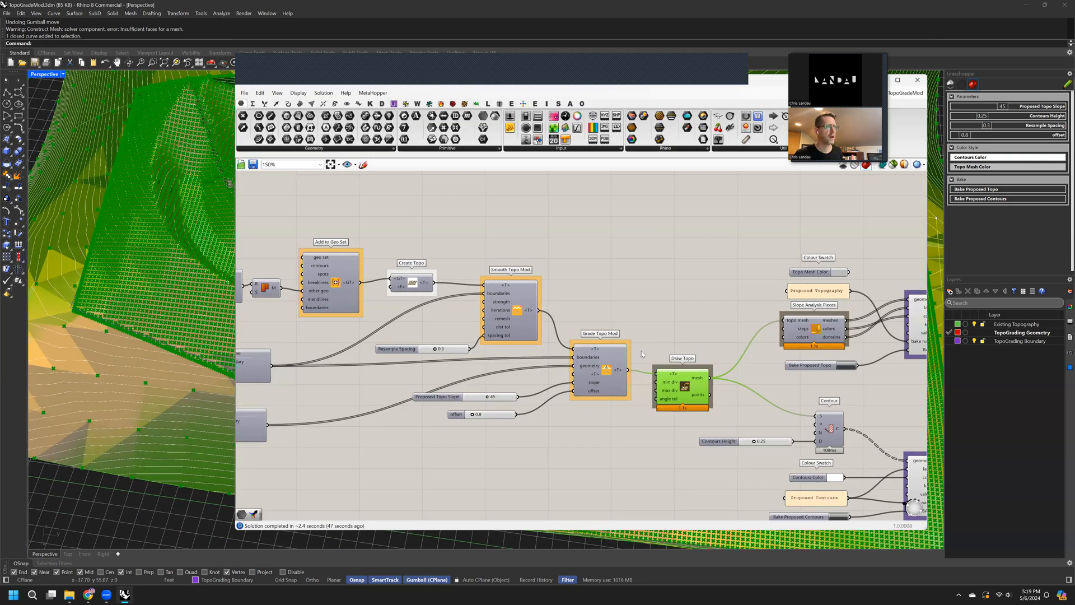
right_drag(642, 351, 595, 331)
scroll(626, 348, up, 2)
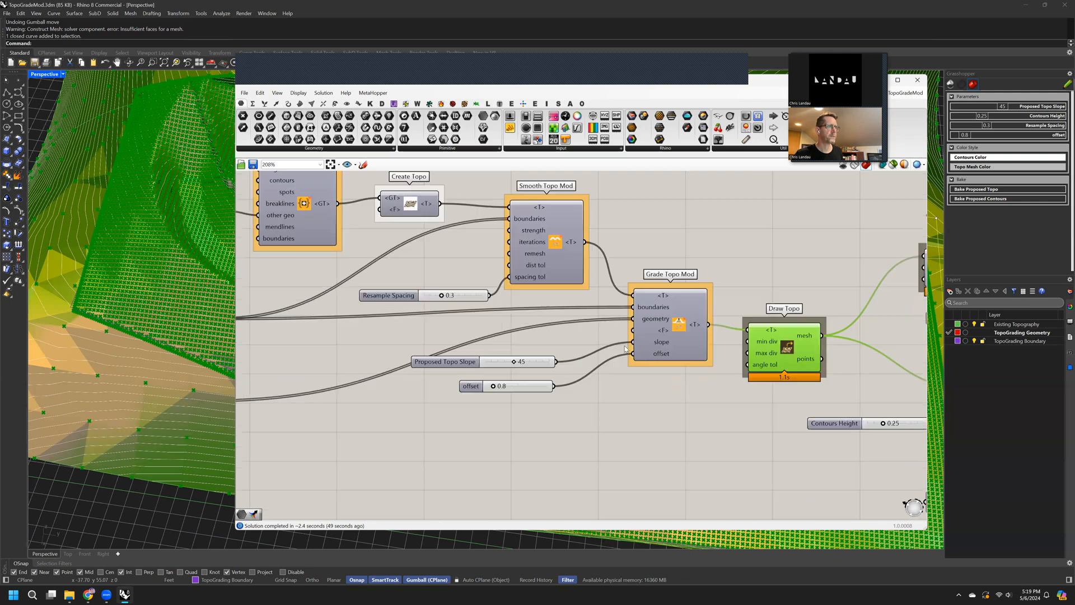
scroll(625, 349, up, 1)
drag(520, 365, 534, 359)
mouse_move(509, 399)
mouse_down()
mouse_move(529, 386)
mouse_move(519, 385)
mouse_up()
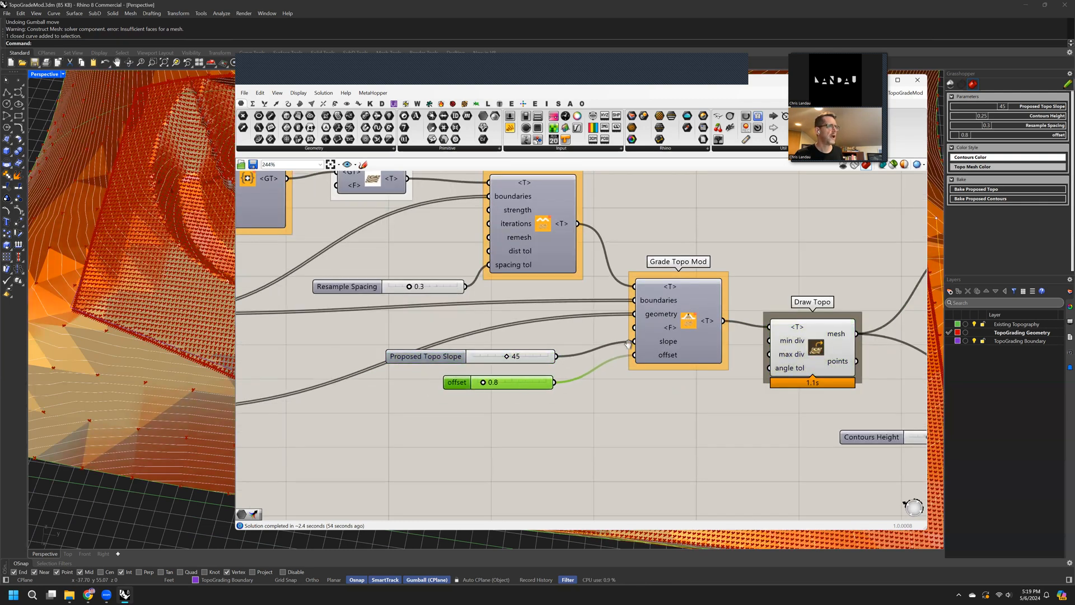
right_drag(565, 356, 708, 342)
scroll(707, 342, down, 1)
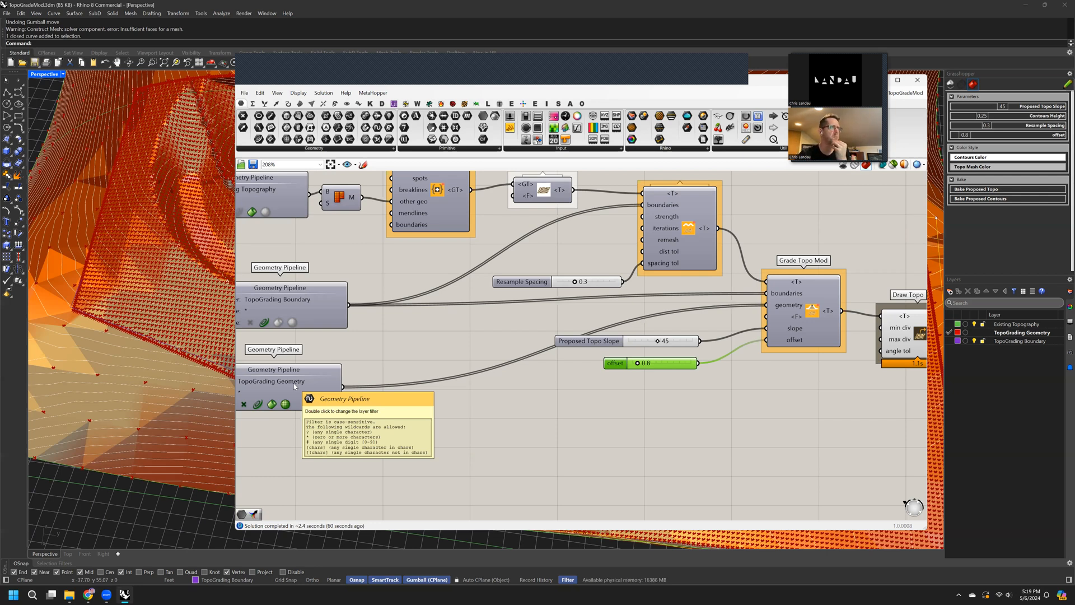
mouse_move(531, 382)
right_down()
mouse_move(433, 385)
mouse_move(333, 414)
right_up()
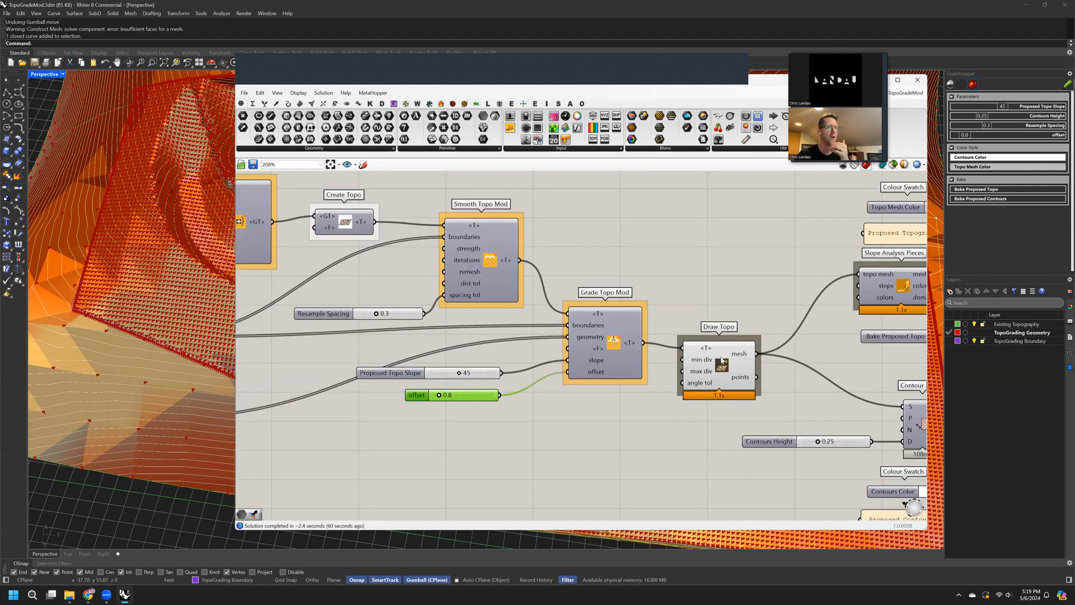
Step: Turn off the preview of the Draw Topo component
middle_click(721, 356)
middle_click(725, 368)
click(720, 367)
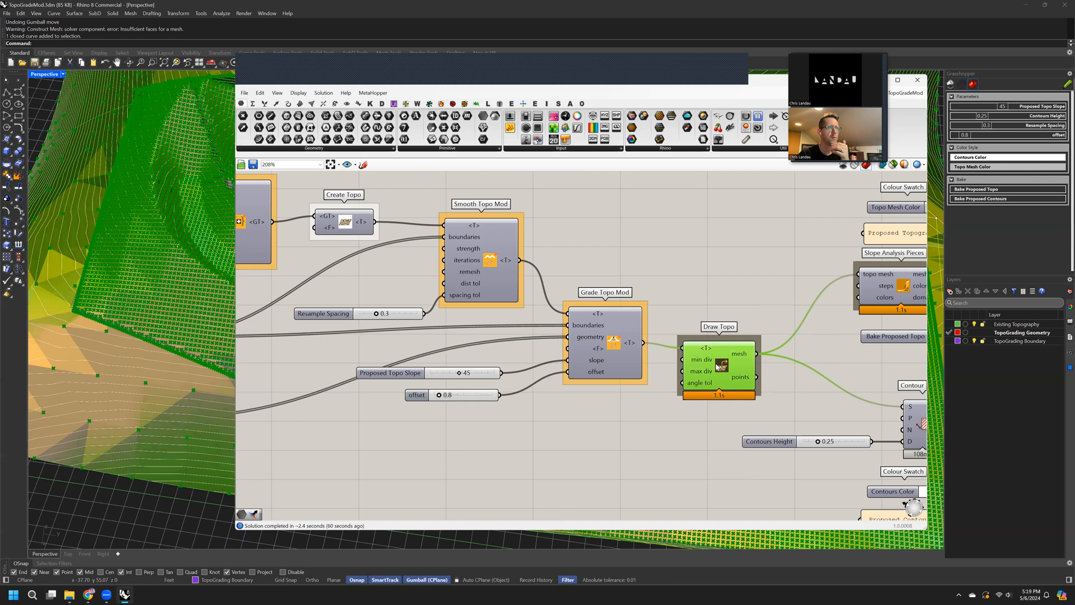
right_click(719, 366)
right_click(727, 353)
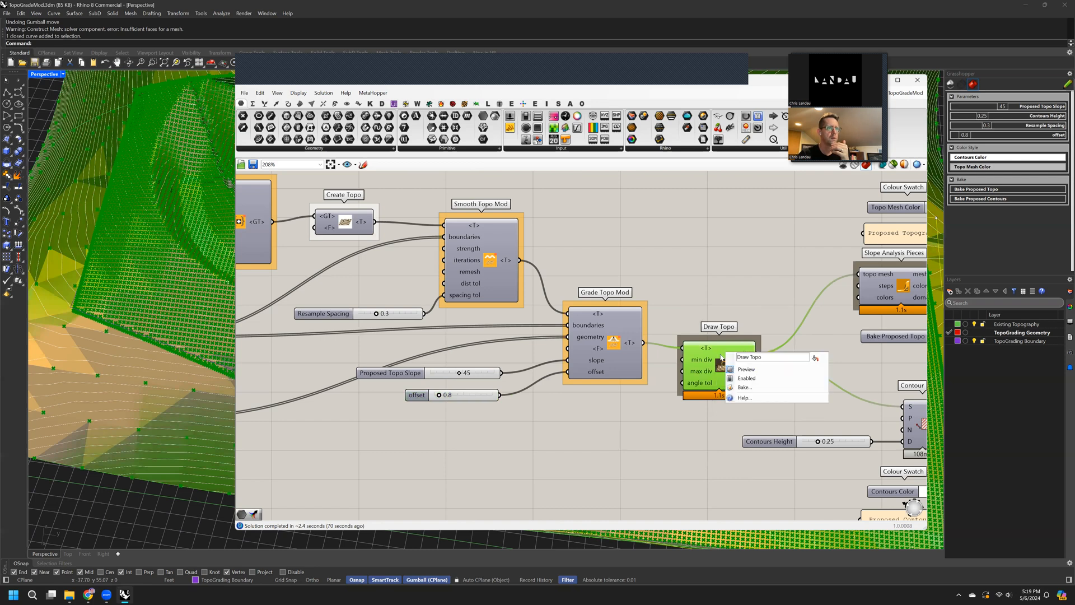
middle_click(721, 357)
click(745, 330)
Step: Select the curved path line in the model and examine its graded slopes from a low angle
double_click(672, 87)
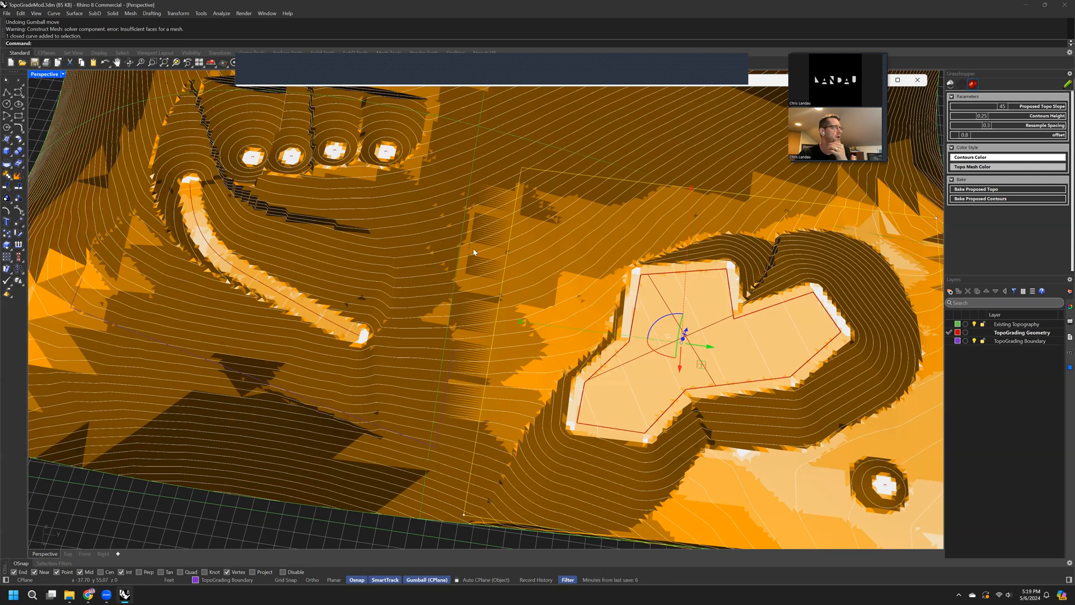
click(340, 323)
scroll(340, 320, up, 4)
right_drag(344, 314, 346, 289)
right_drag(255, 256, 330, 319)
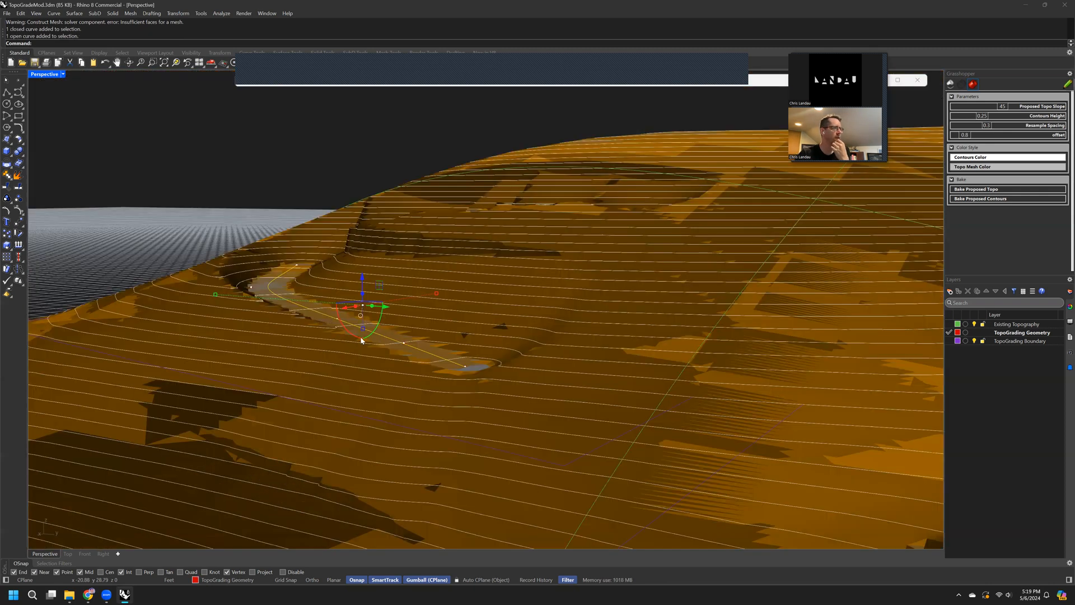
right_drag(664, 371, 638, 340)
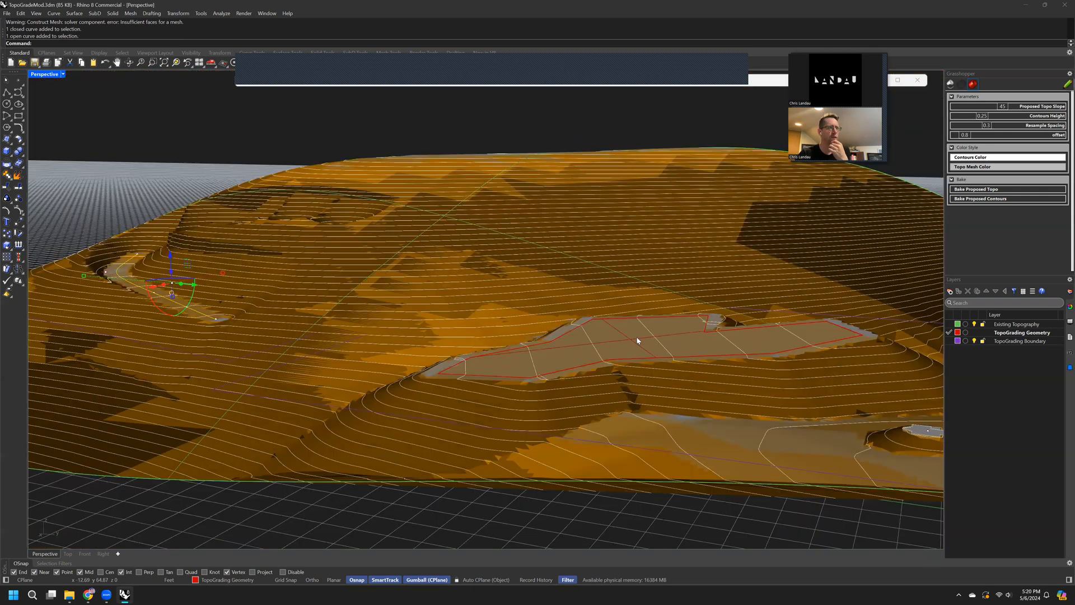
Step: Select the polygonal pad surface, examine its graded slopes from several angles, and clear the selection to view the whole terrain
click(696, 372)
scroll(692, 370, up, 5)
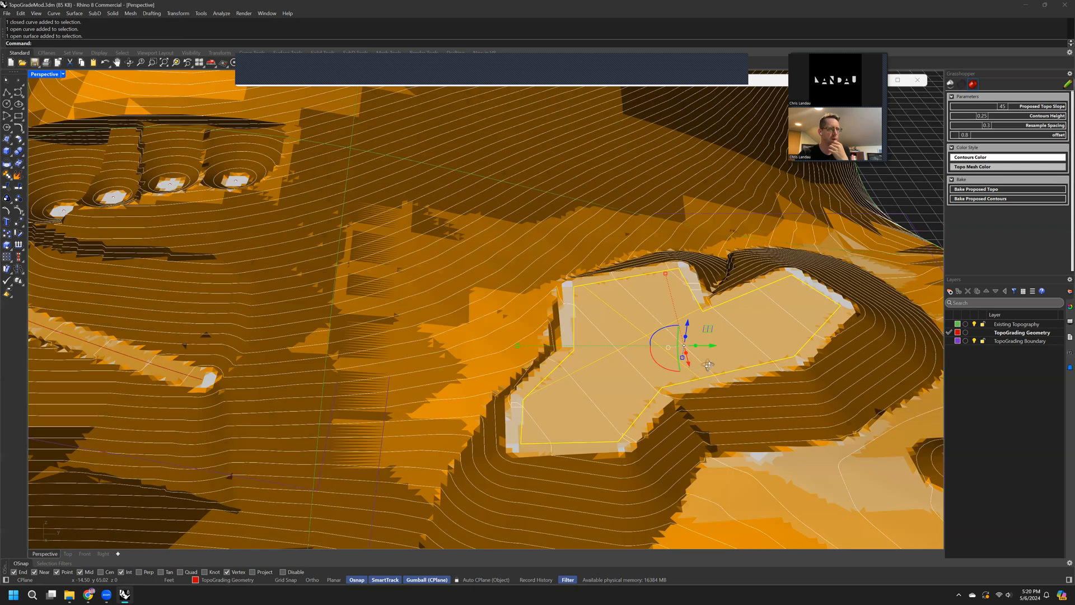
scroll(696, 366, down, 4)
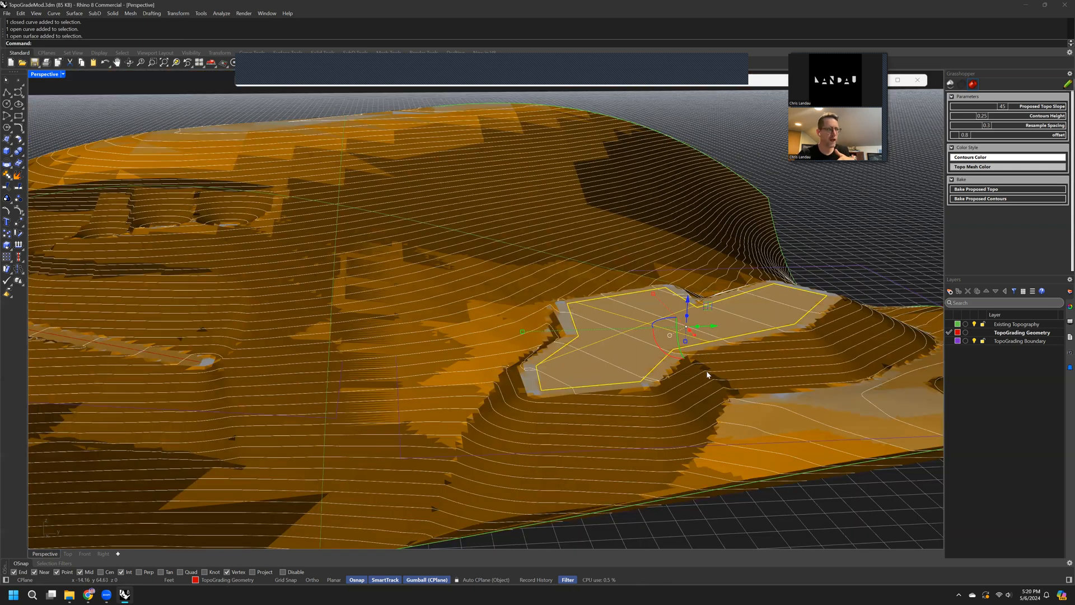
scroll(556, 415, up, 4)
right_drag(606, 382, 624, 367)
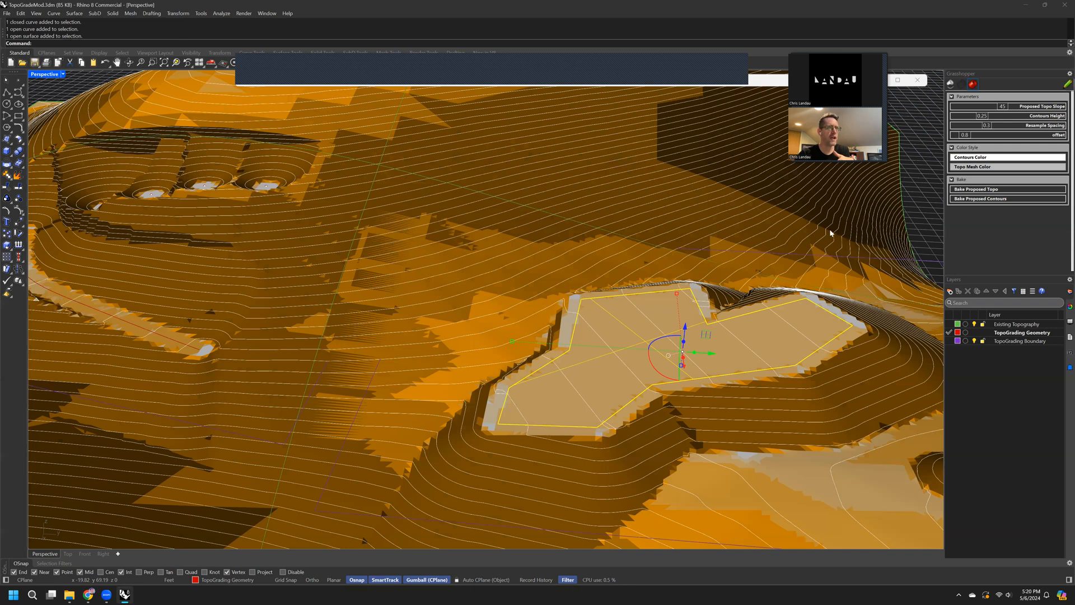
key(Escape)
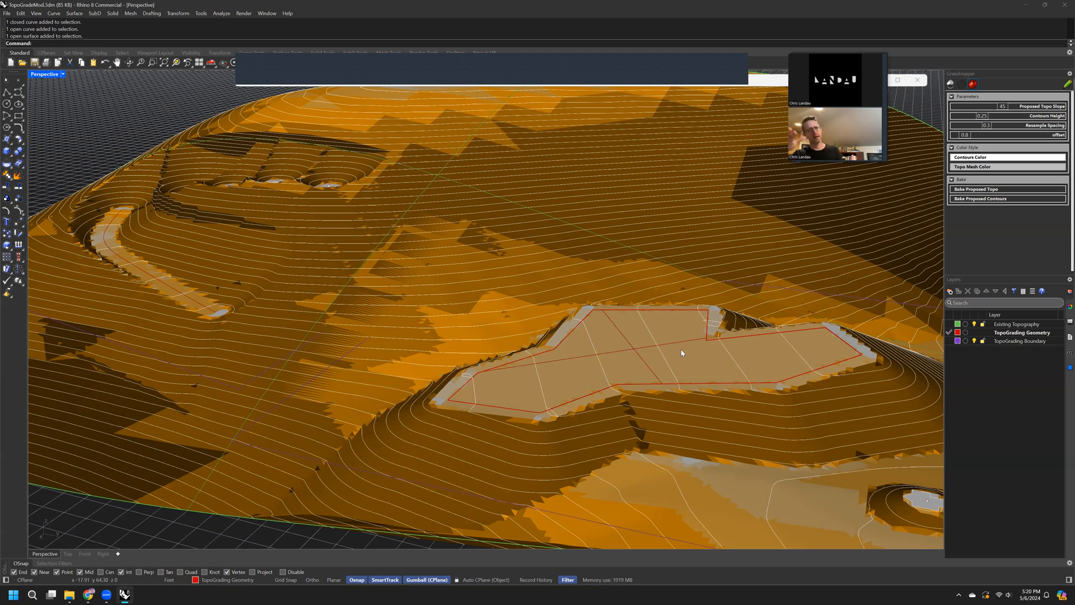
scroll(673, 387, down, 3)
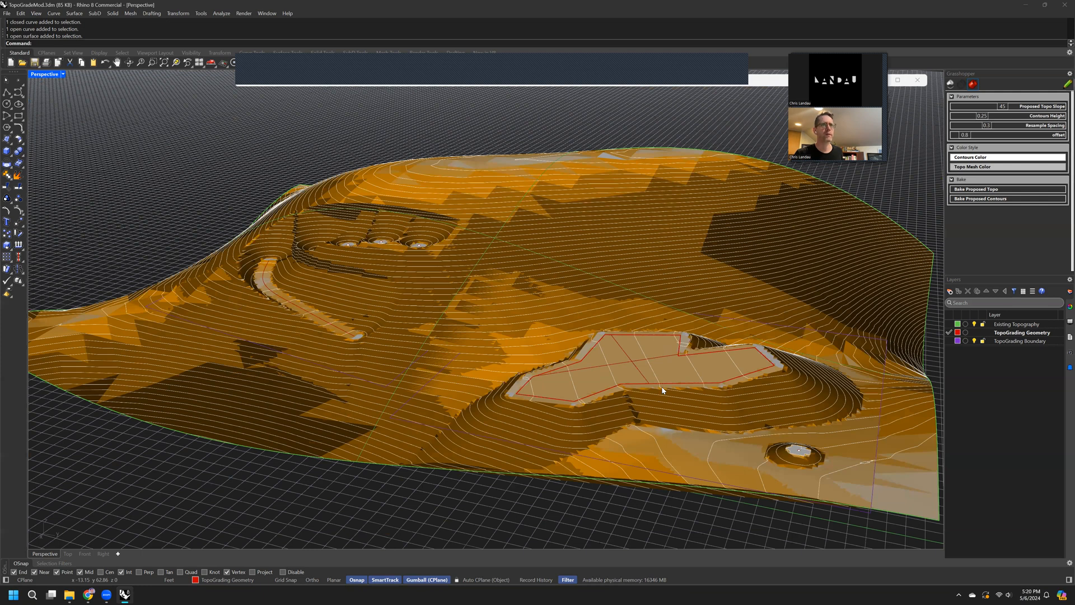
right_drag(663, 390, 994, 369)
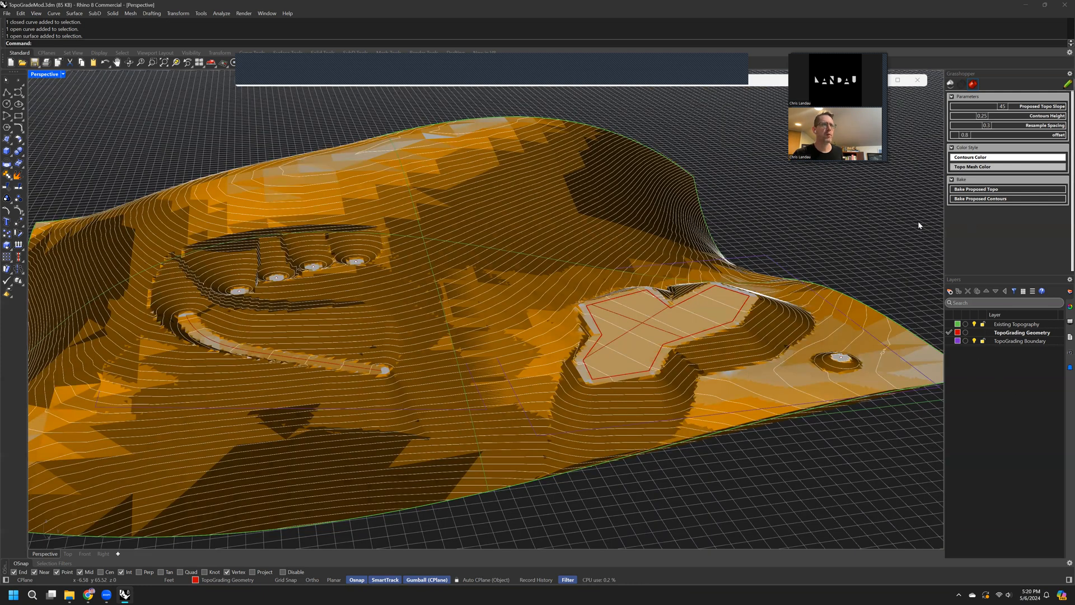
Step: Bake the proposed topography, select one of the baked meshes to check it, and undo the bake
click(959, 189)
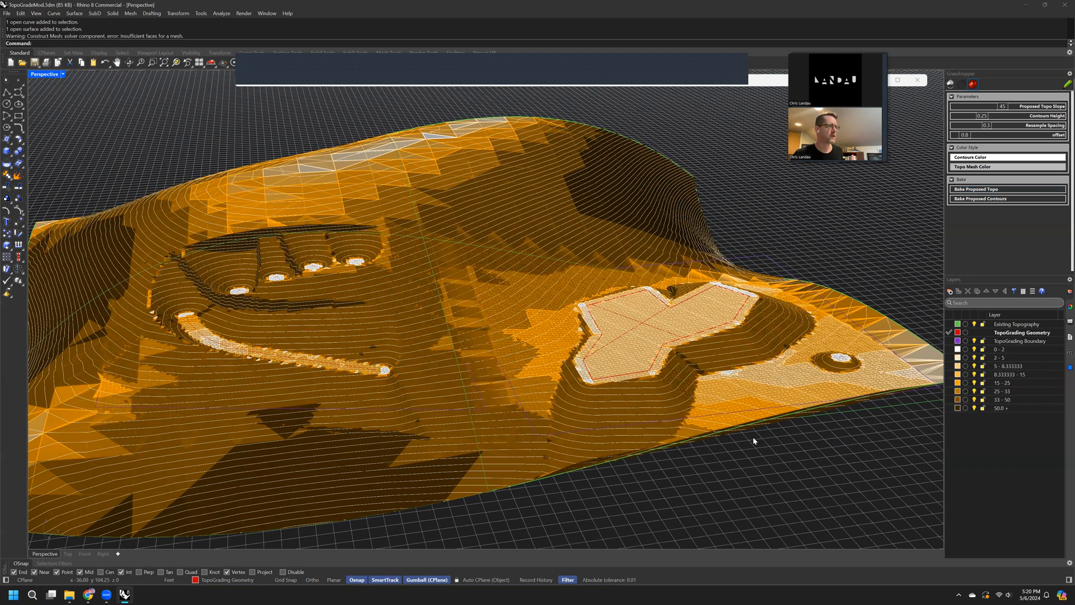
click(290, 385)
key(Escape)
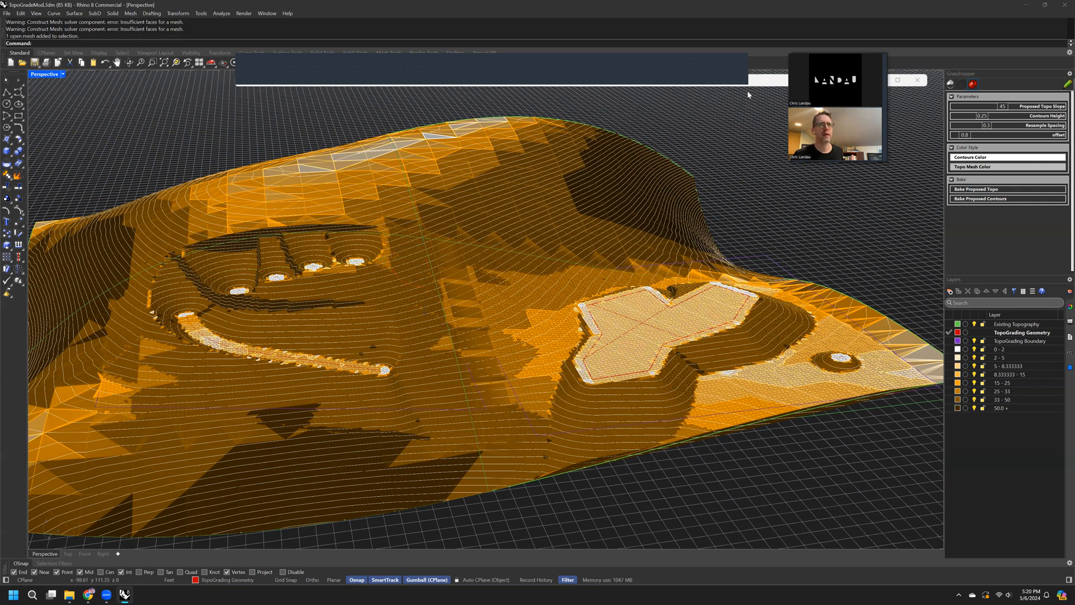
right_drag(796, 238, 806, 238)
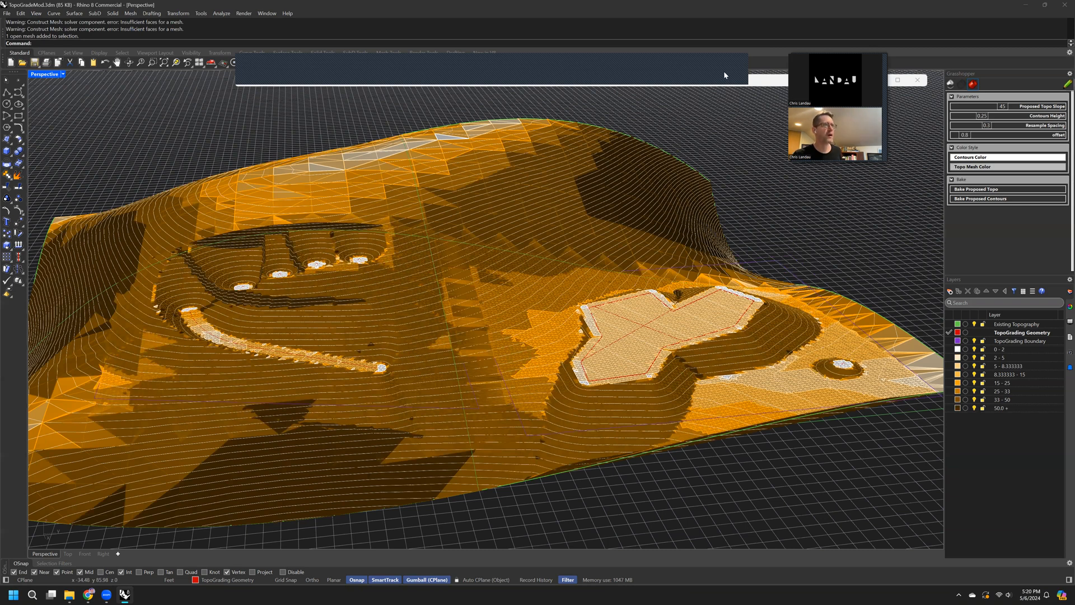
key(ctrl+z)
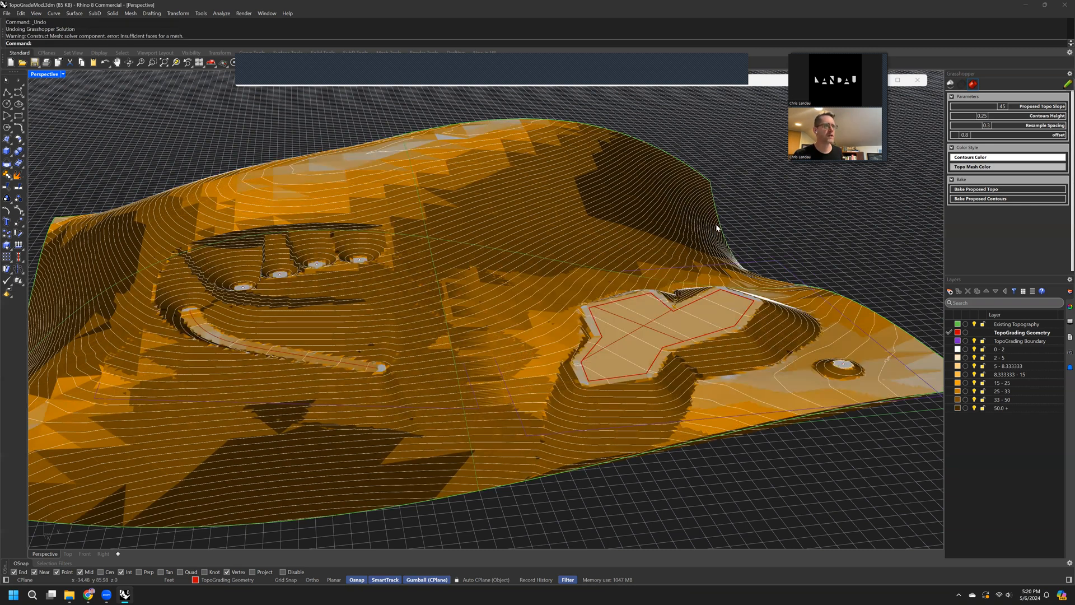
Step: Return to the Grasshopper definition and select the Slope Analysis Pieces component that feeds the topography bake
double_click(650, 85)
right_drag(741, 319, 488, 272)
click(681, 273)
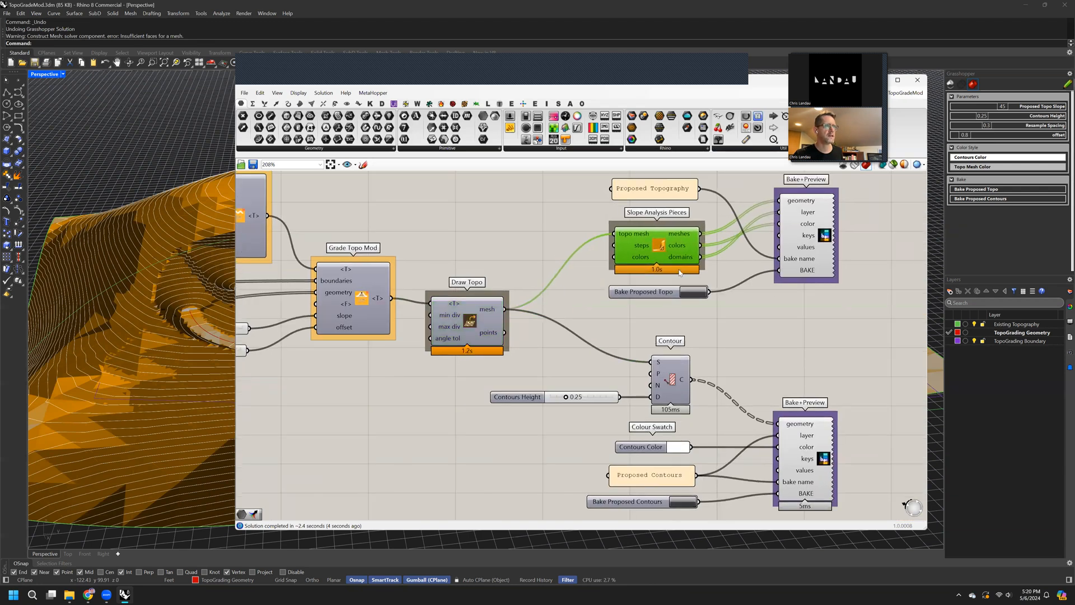
Step: Move the Slope Analysis Pieces component and its Bake+Preview component higher on the canvas to make room below them
right_drag(798, 301, 771, 419)
drag(659, 385, 651, 240)
drag(806, 376, 807, 266)
click(671, 401)
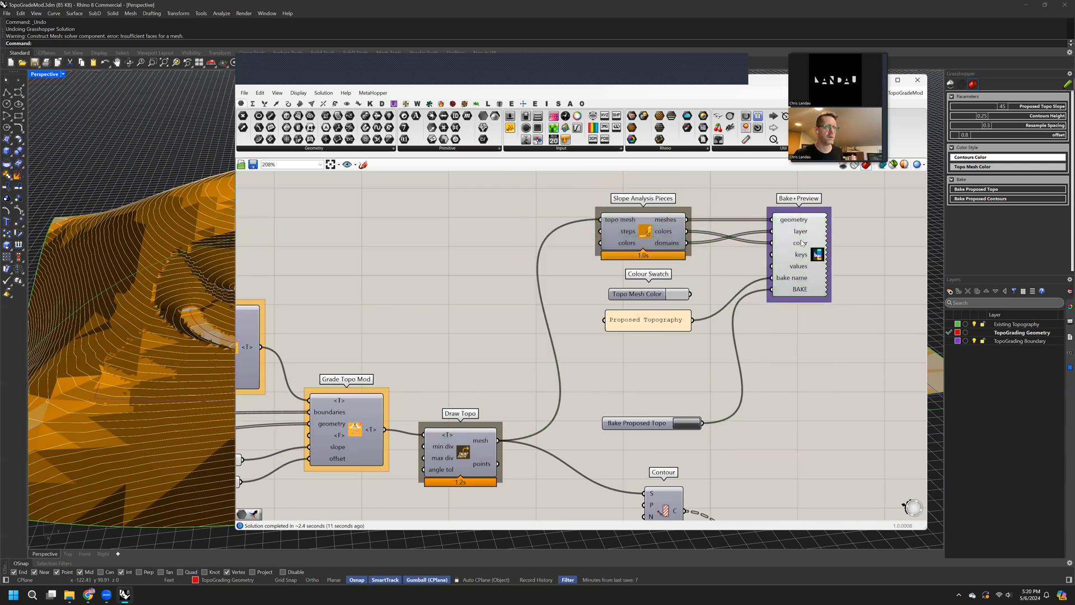
Step: Add a Mesh parameter between the Proposed Topography panel and the Bake Proposed Topo button
double_click(644, 375)
text(mrdh)
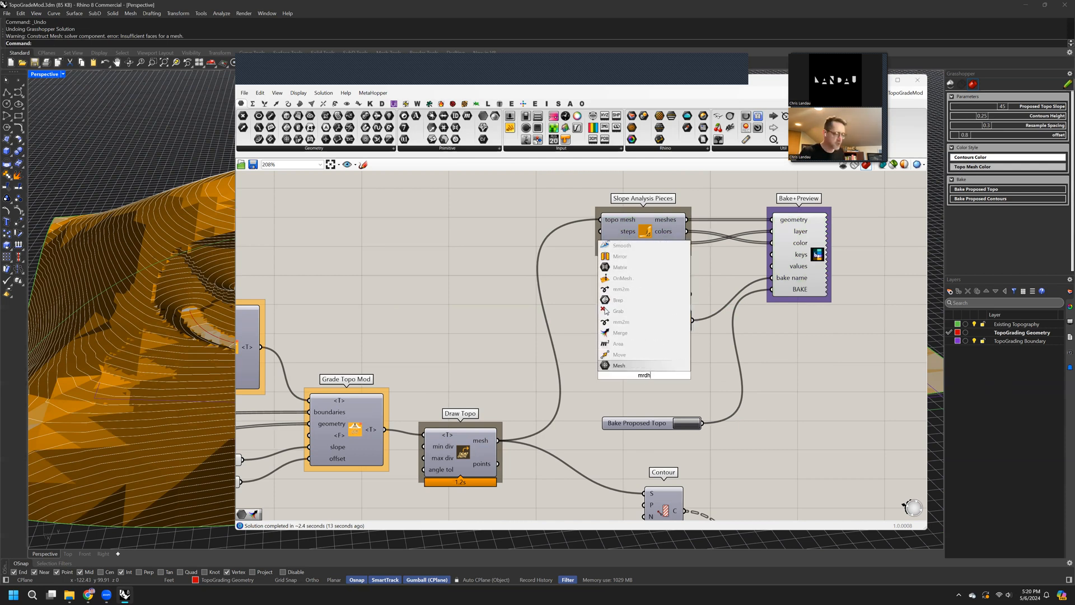
key(BackSpace)
key(BackSpace)
key(BackSpace)
text(esh)
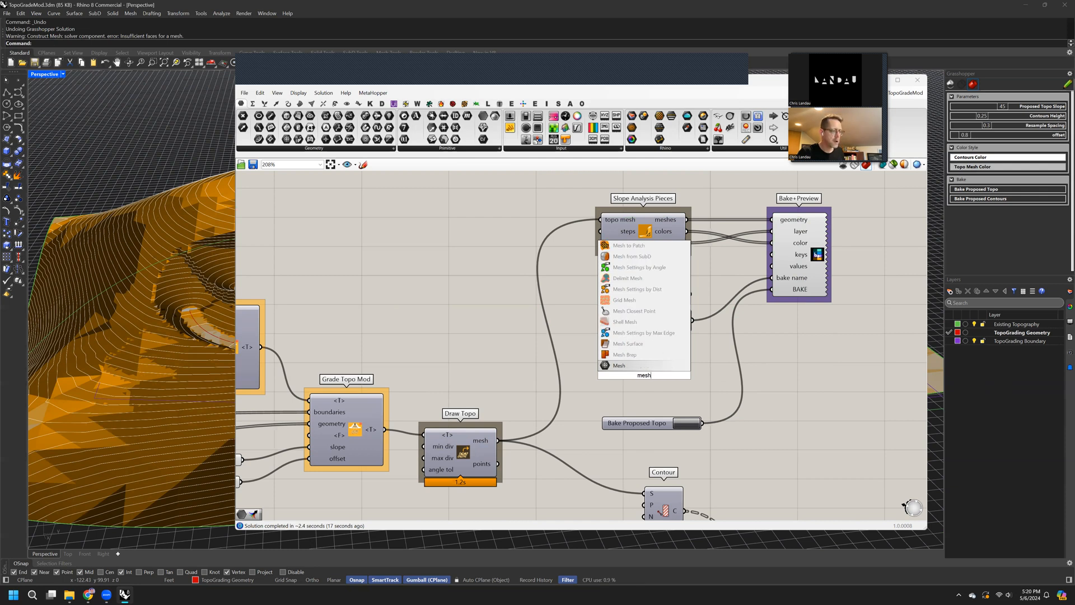
key(Return)
Step: Duplicate the topography Bake+Preview component below the original and disconnect the original's bake name and BAKE inputs
drag(889, 214, 811, 288)
key(ctrl+c)
key(ctrl+v)
drag(805, 242, 805, 364)
ctrl+drag(771, 289, 702, 423)
ctrl+drag(771, 278, 774, 358)
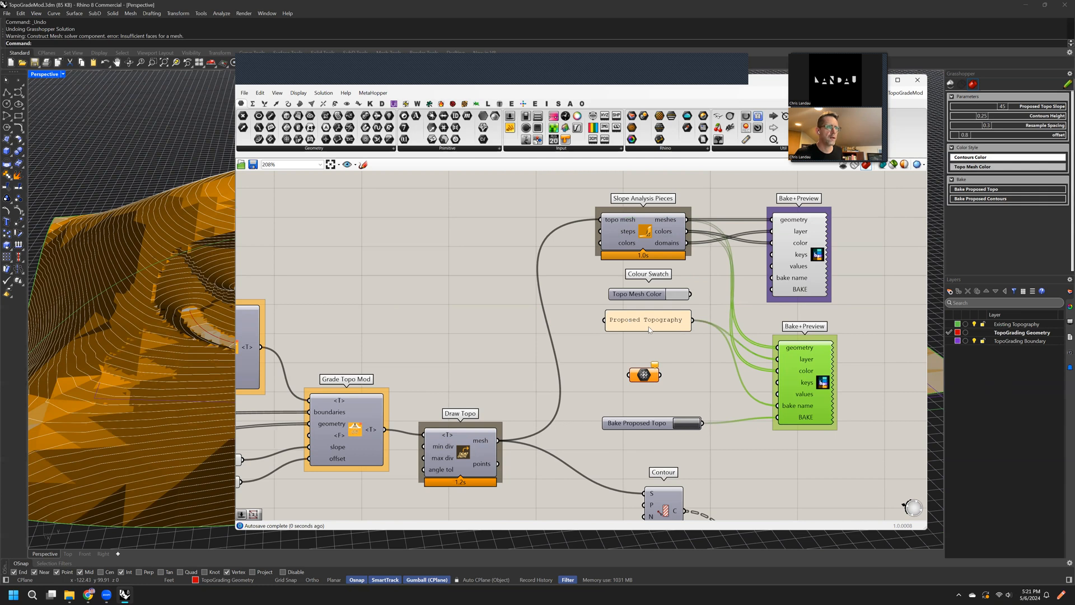
Step: Wire Draw Topo's mesh through the Mesh parameter into the copy's geometry input, and connect the Proposed Topography panel to its layer input
drag(649, 327, 648, 338)
mouse_move(498, 440)
mouse_down()
mouse_move(577, 414)
mouse_move(629, 375)
mouse_move(777, 349)
mouse_move(798, 365)
mouse_up()
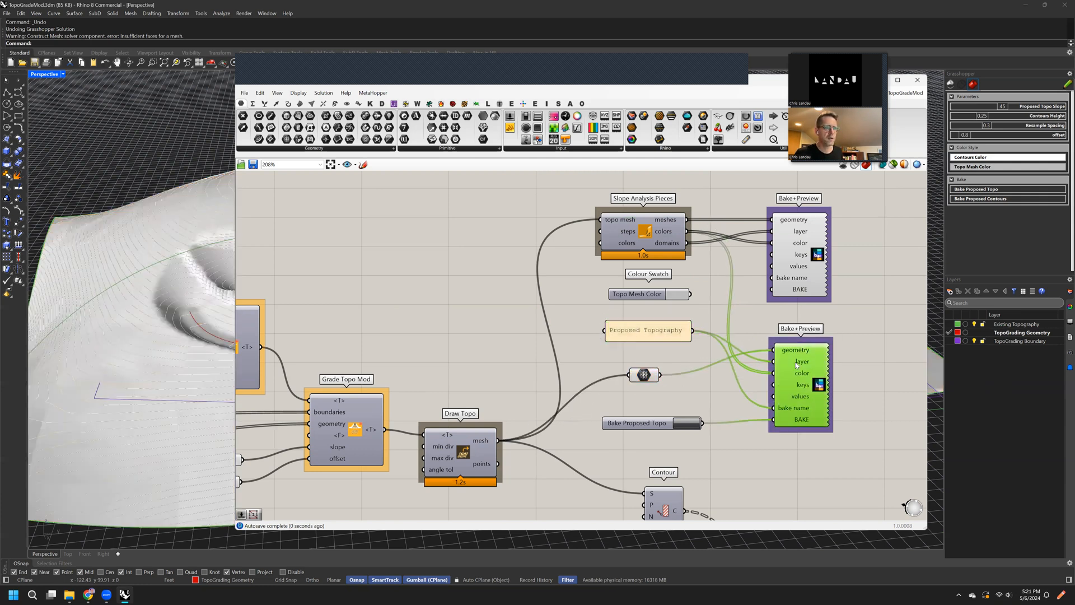
drag(660, 332, 660, 351)
Step: Turn off the preview of the duplicated Bake+Preview component
click(821, 382)
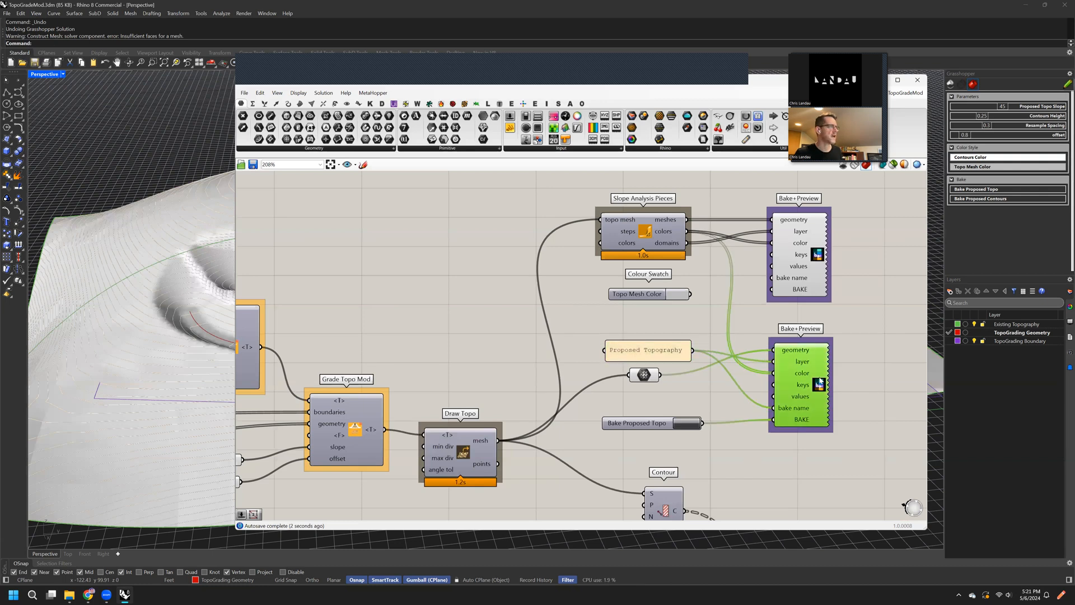
middle_click(806, 380)
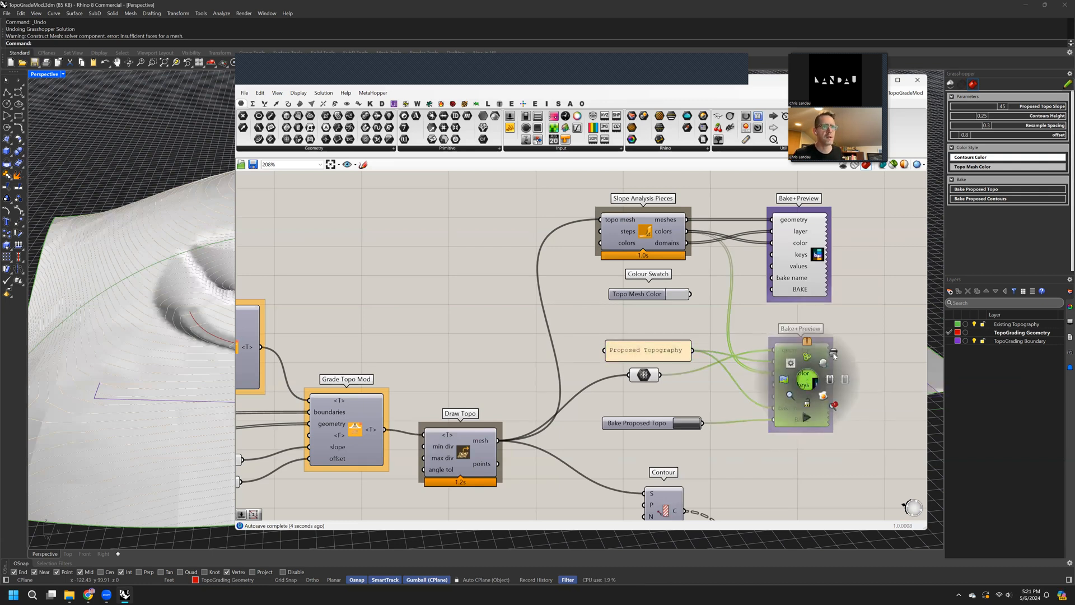
click(833, 354)
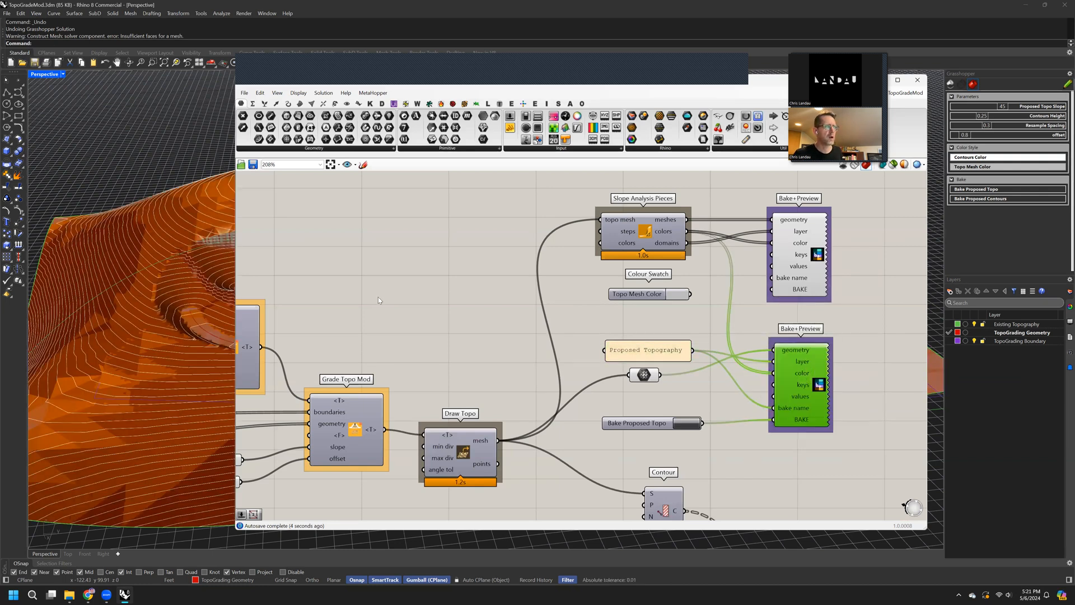
Step: Replace the slope colors feeding the lower Bake+Preview's color input with the Topo Mesh Color swatch
click(814, 258)
scroll(689, 243, up, 1)
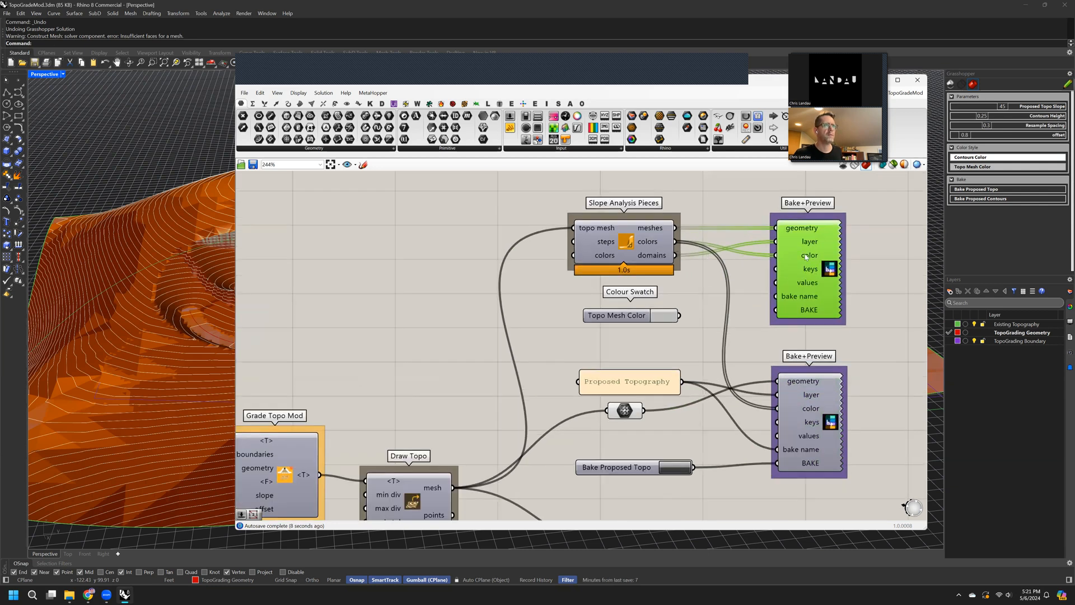
drag(816, 263, 810, 267)
click(615, 317)
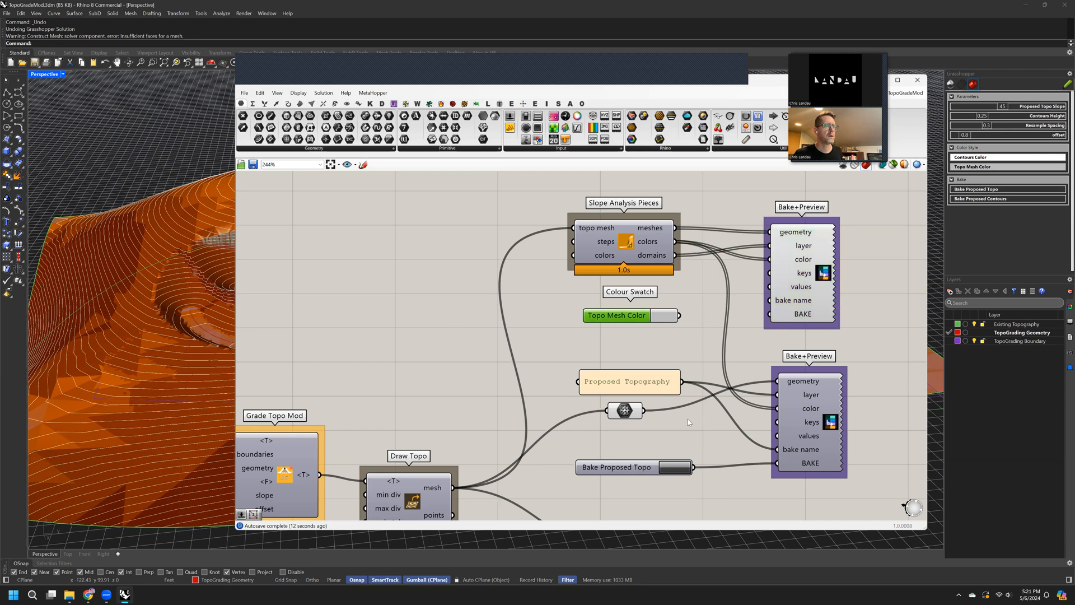
drag(779, 408, 680, 316)
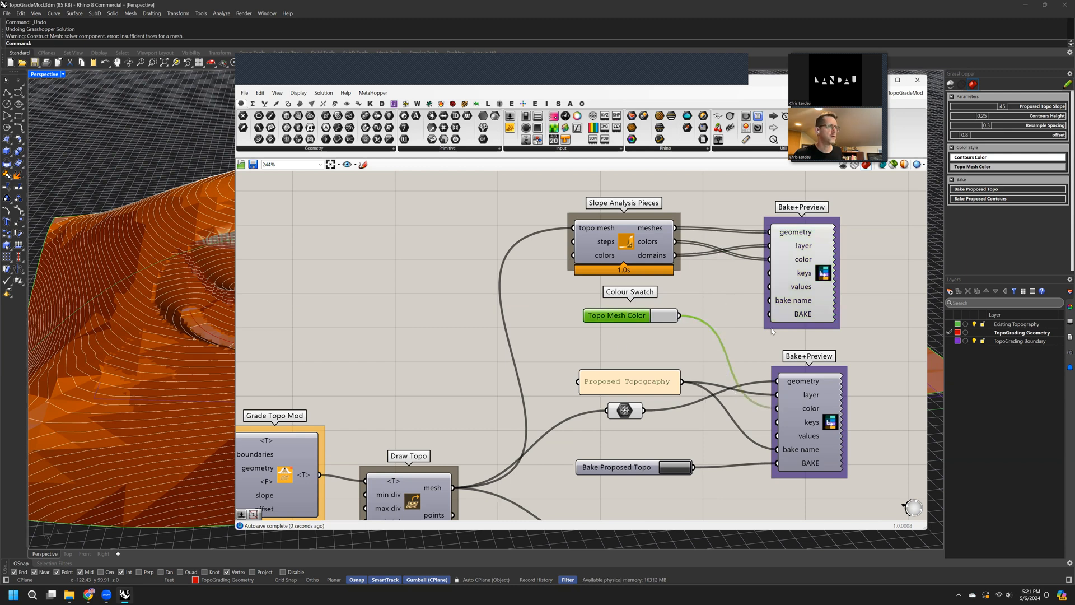
Step: Nudge the upper Bake+Preview into line with Slope Analysis Pieces and reconnect the meshes output to its geometry input
right_drag(745, 317, 728, 337)
drag(788, 268, 785, 257)
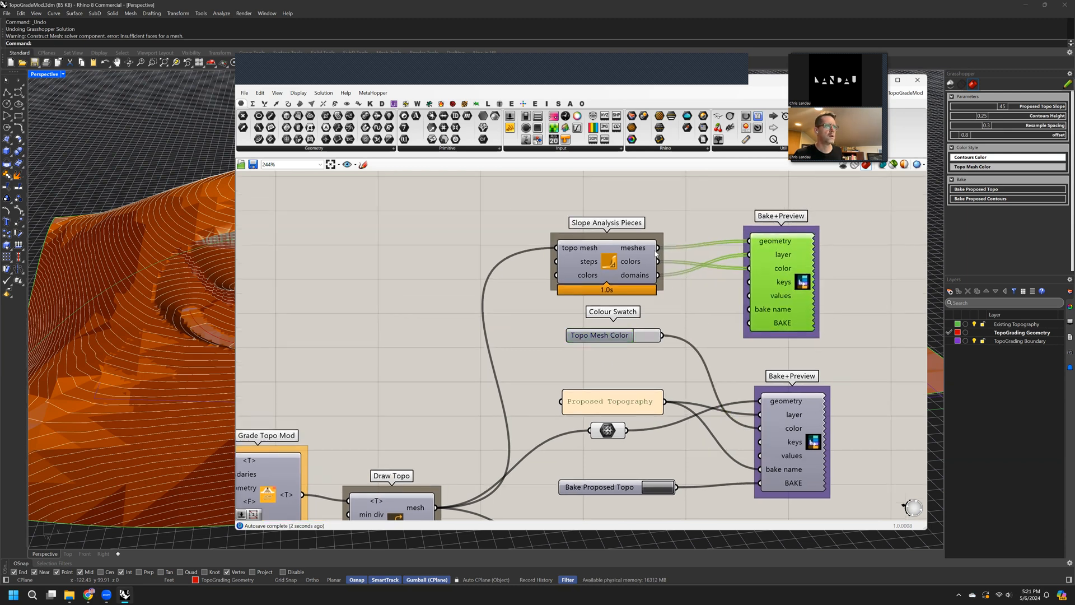
drag(666, 247, 753, 238)
Step: Turn off the preview of the Mesh parameter feeding the lower Bake+Preview
right_drag(667, 330, 690, 314)
scroll(674, 343, down, 2)
click(625, 383)
middle_click(626, 385)
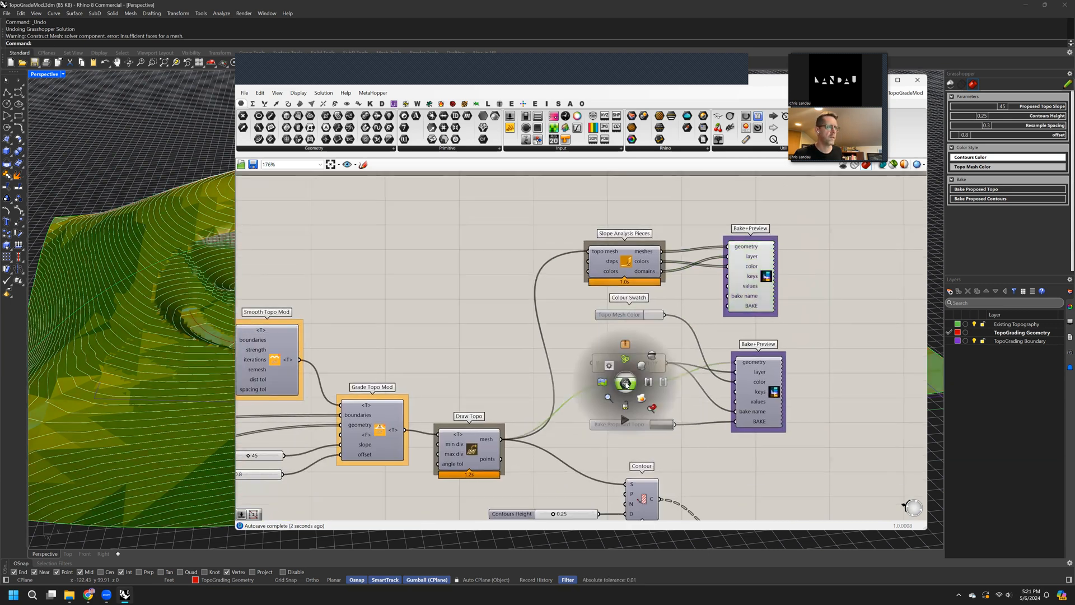
click(642, 364)
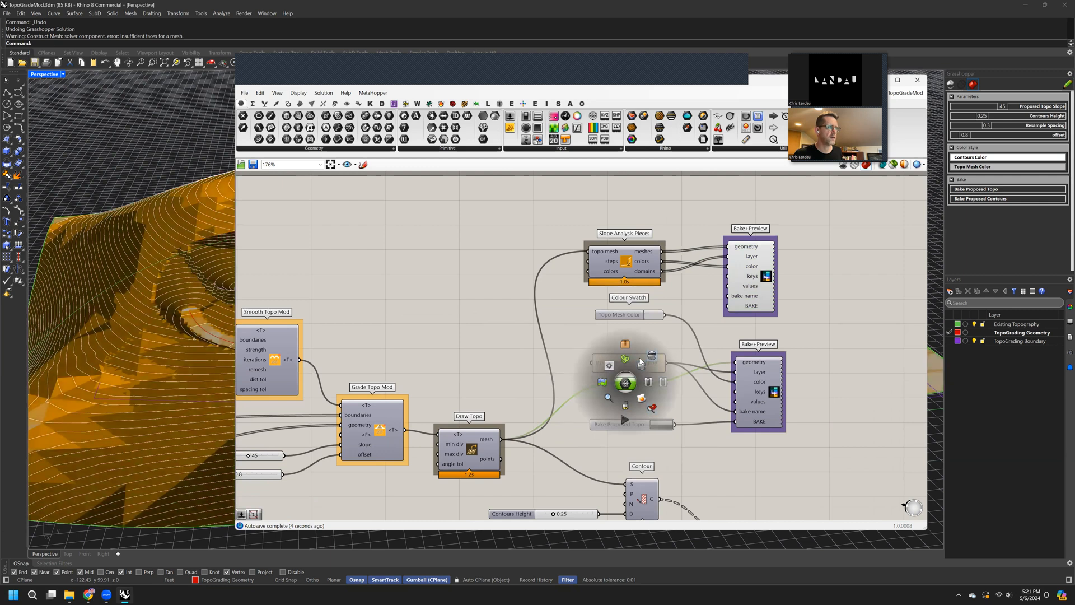
scroll(628, 388, up, 2)
click(671, 398)
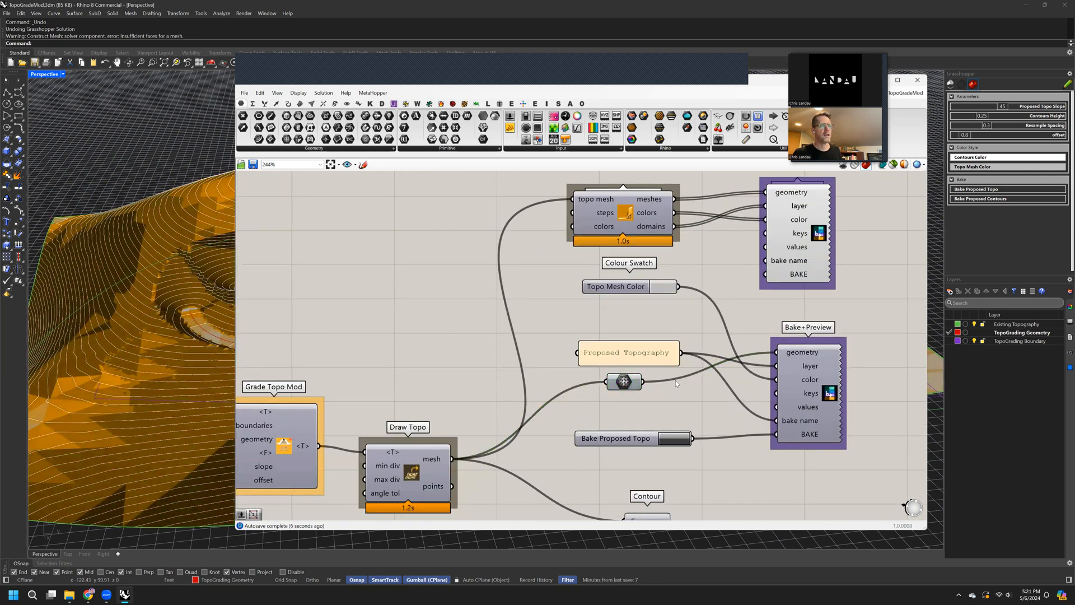
Step: Review the rewired topography bake section and save the Grasshopper definition
scroll(675, 381, up, 1)
right_drag(720, 401, 690, 404)
scroll(689, 405, down, 2)
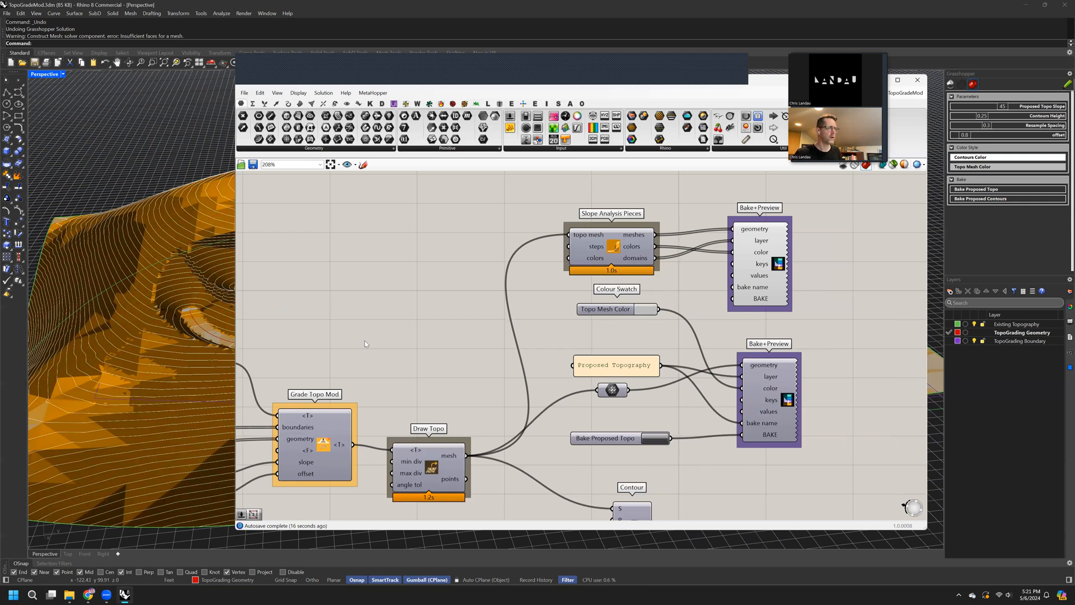
click(252, 164)
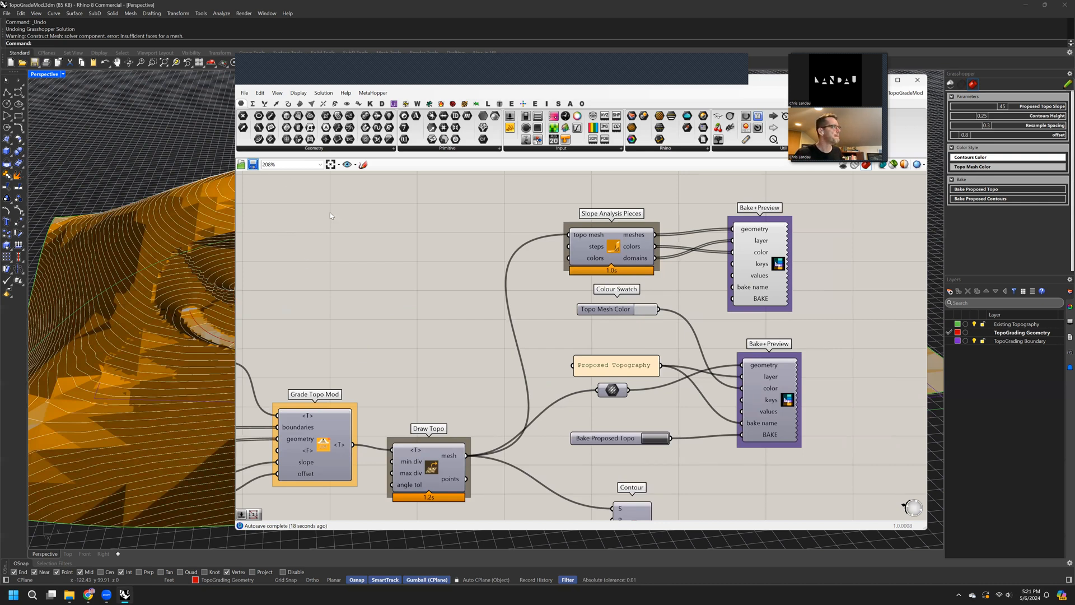
right_drag(519, 284, 660, 279)
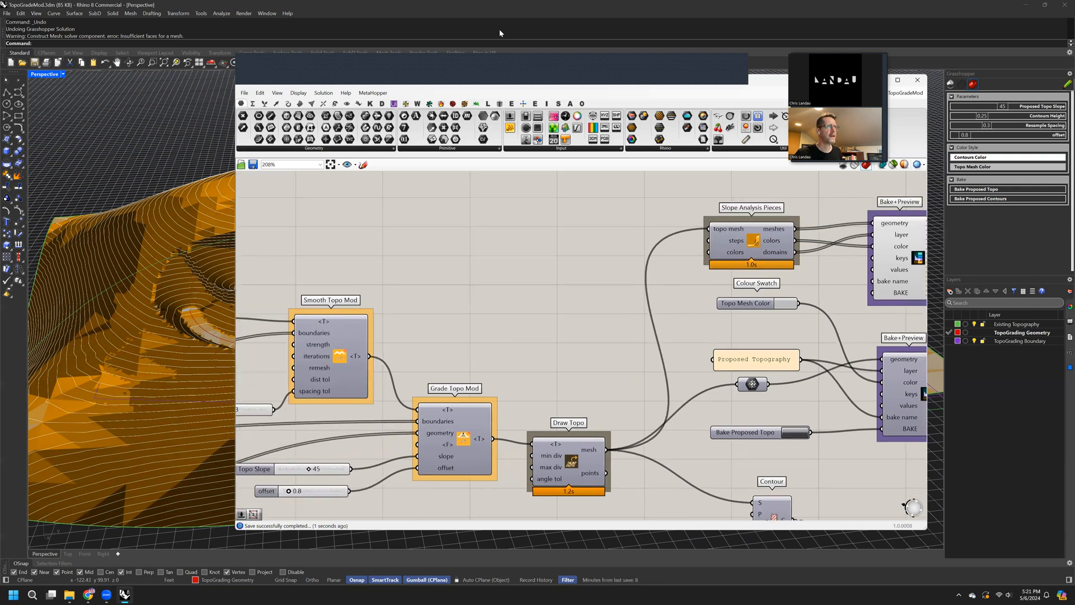